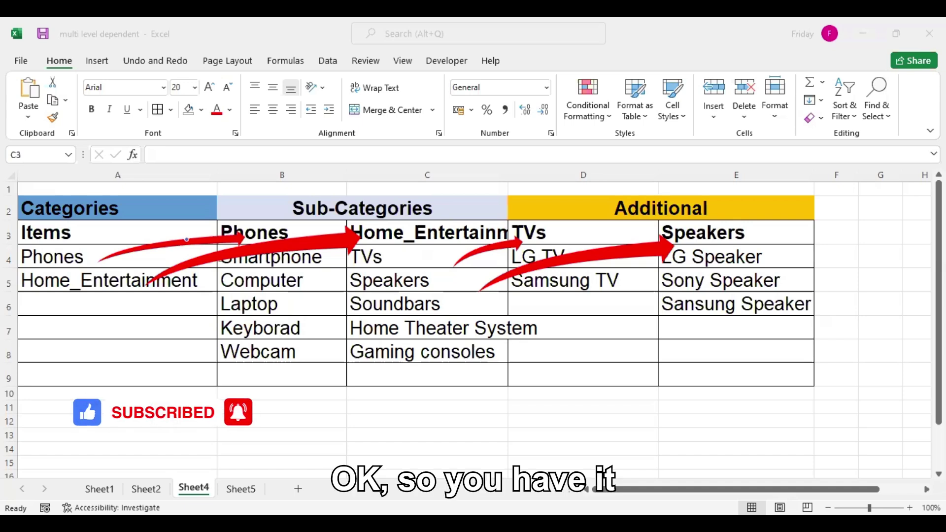
- Compare the category items Phones and Home_Entertainment with the identically spelled headings in the Sub-Categories block
{"action": "left_click_drag", "start_coordinate": [84, 209], "coordinate": [94, 270]}
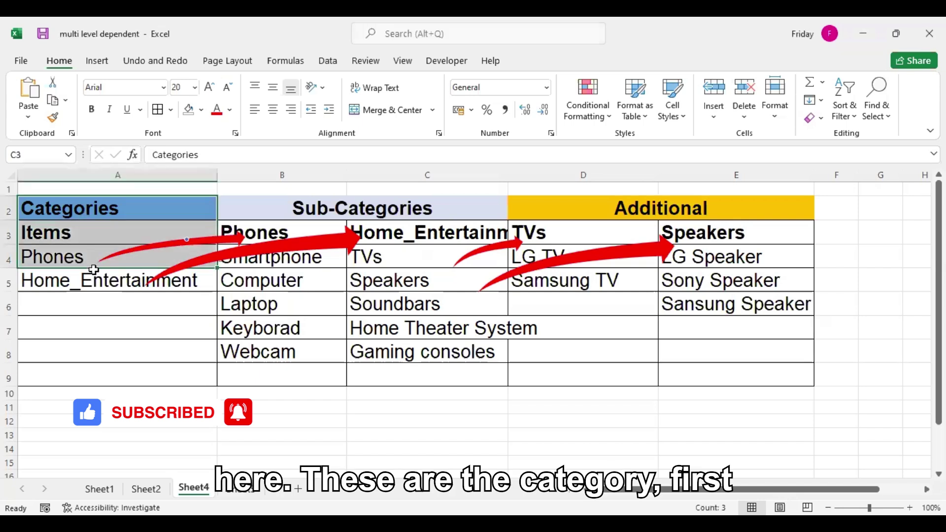
{"action": "left_click", "coordinate": [320, 208]}
{"action": "left_click", "coordinate": [284, 238]}
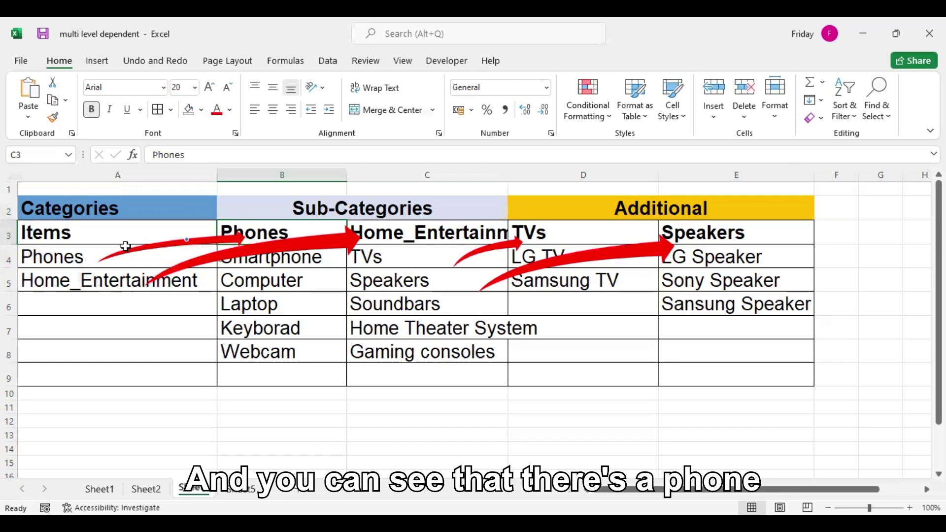
{"action": "left_click", "coordinate": [83, 258]}
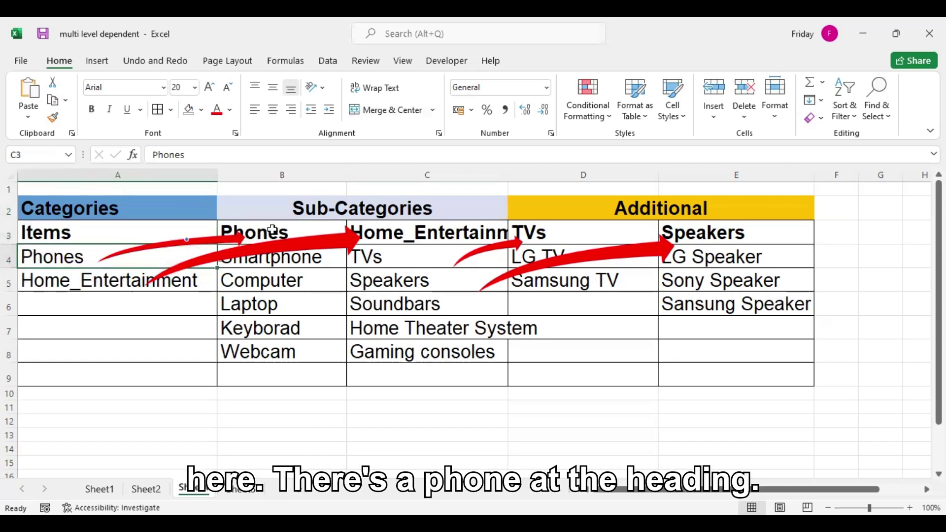
{"action": "left_click", "coordinate": [254, 232]}
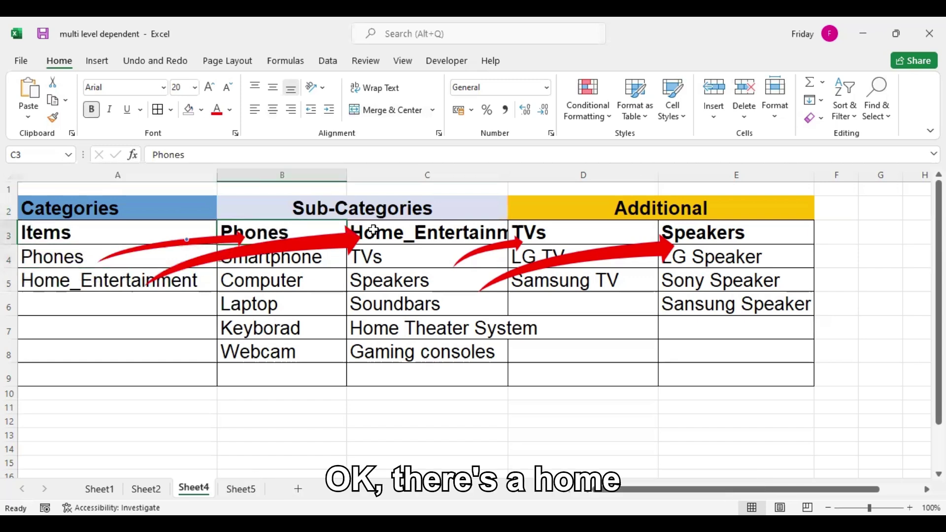
{"action": "left_click", "coordinate": [113, 277]}
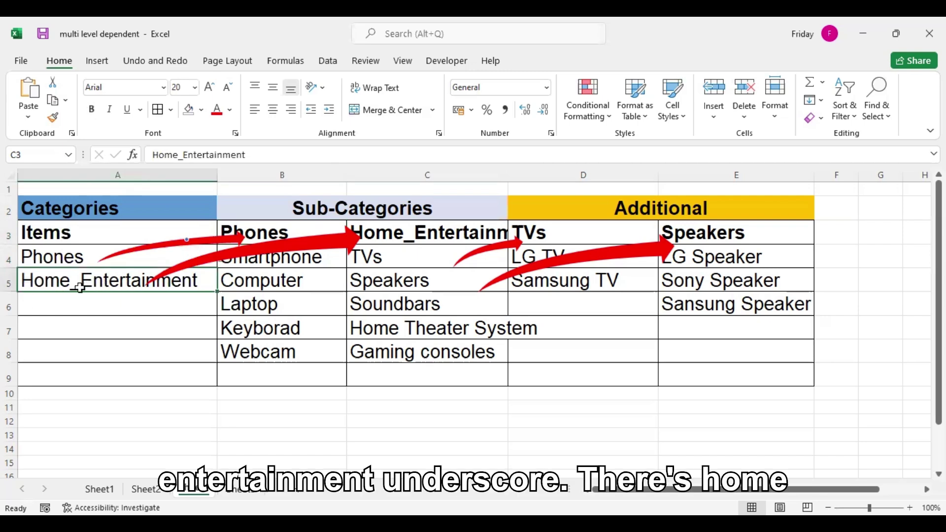
{"action": "left_click", "coordinate": [392, 241]}
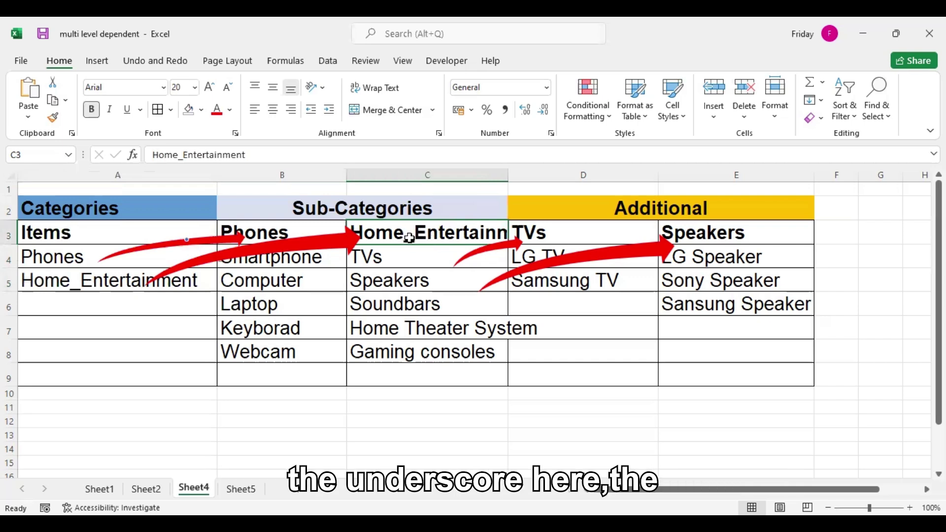
{"action": "left_click", "coordinate": [116, 285]}
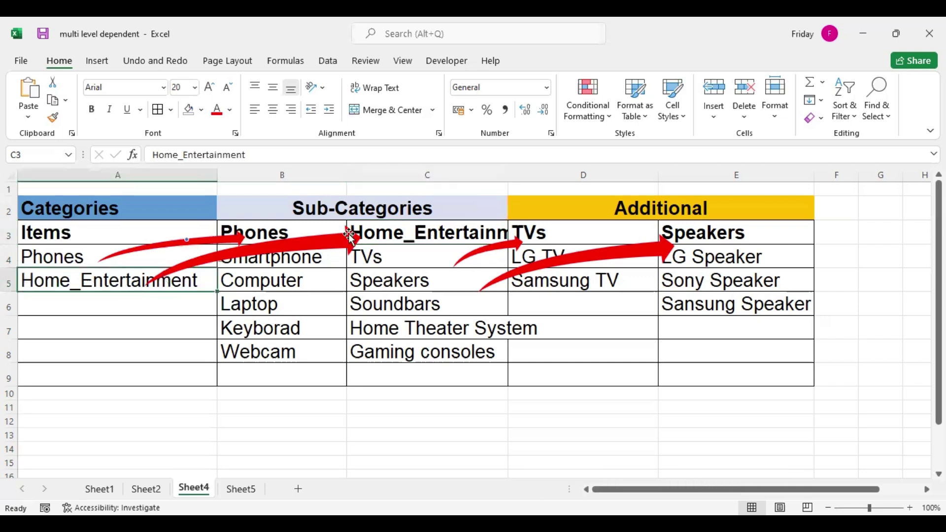
{"action": "left_click", "coordinate": [390, 229]}
{"action": "left_click", "coordinate": [113, 276]}
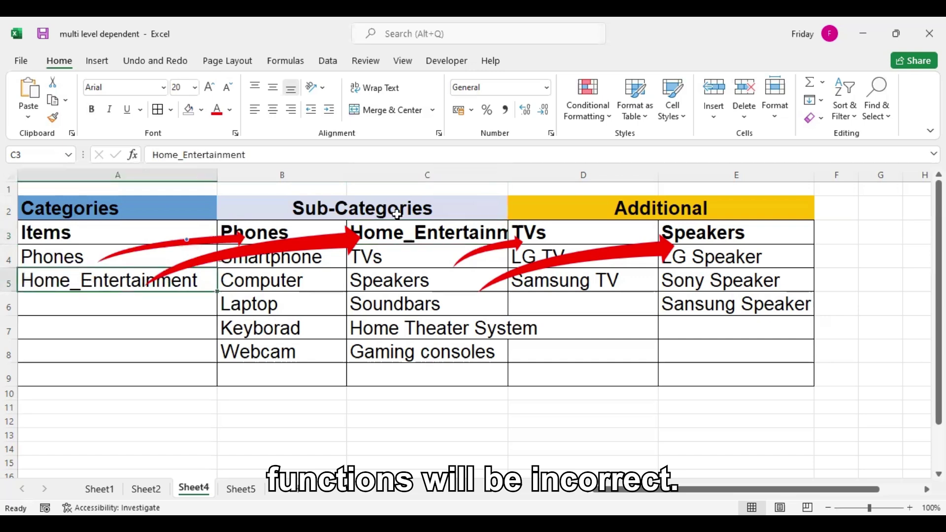
{"action": "left_click", "coordinate": [410, 237]}
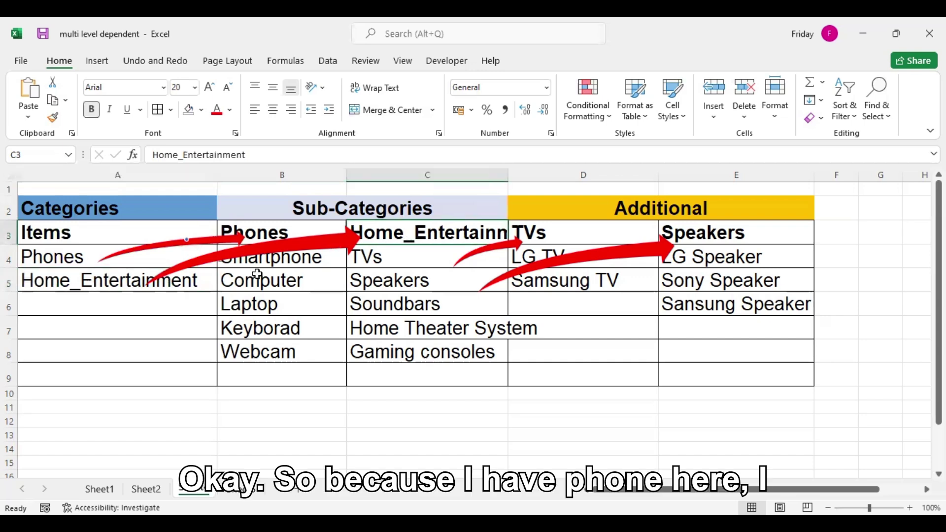
- Examine the item lists under the Phones, Home_Entertainment and TVs headings and how each relates to the level above
{"action": "left_click", "coordinate": [94, 259]}
{"action": "left_click", "coordinate": [271, 233]}
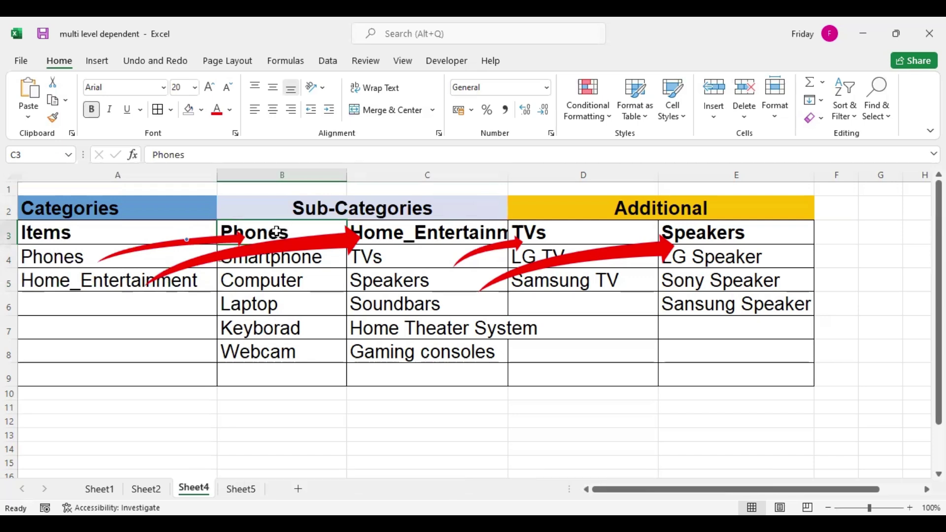
{"action": "left_click_drag", "start_coordinate": [275, 232], "coordinate": [288, 341]}
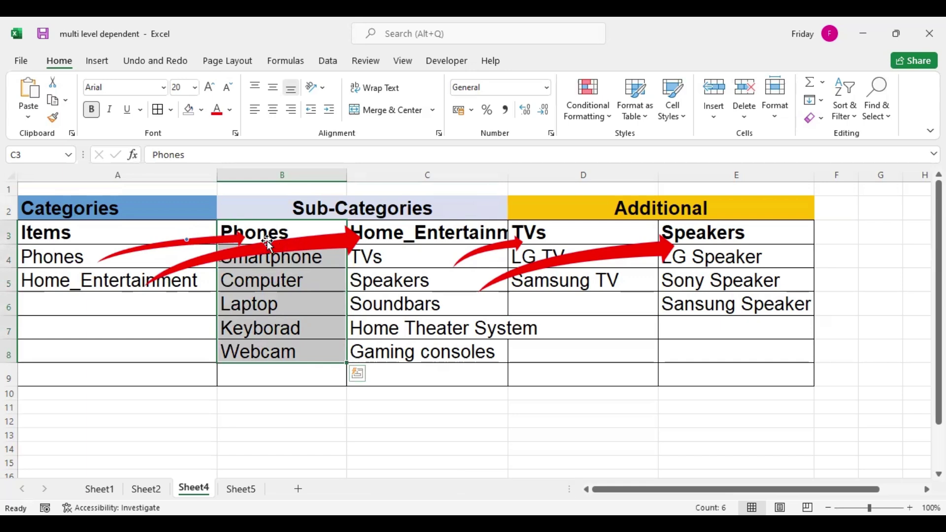
{"action": "left_click_drag", "start_coordinate": [270, 257], "coordinate": [292, 349]}
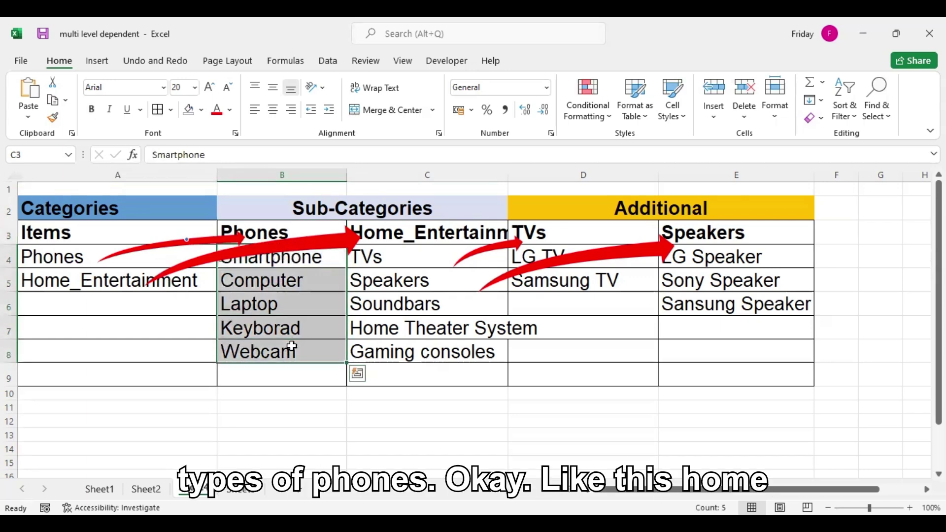
{"action": "left_click", "coordinate": [382, 229]}
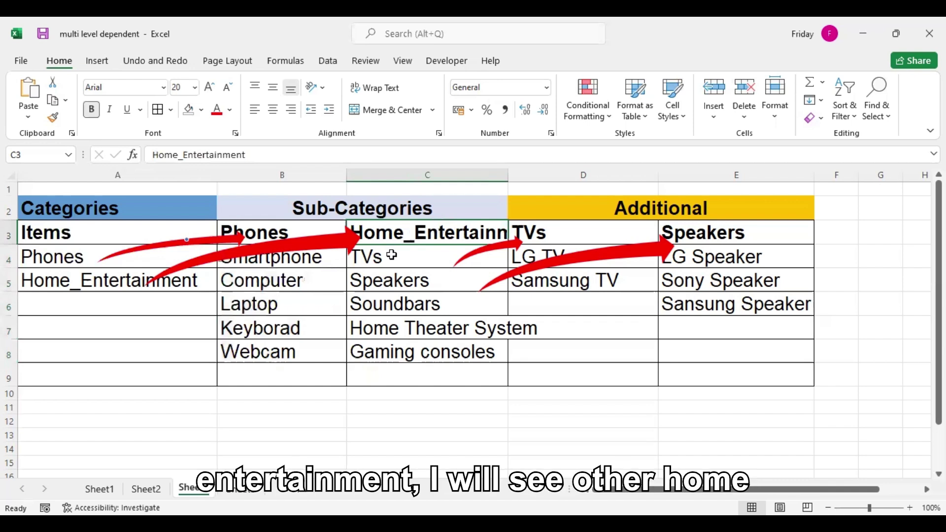
{"action": "left_click_drag", "start_coordinate": [392, 254], "coordinate": [416, 356]}
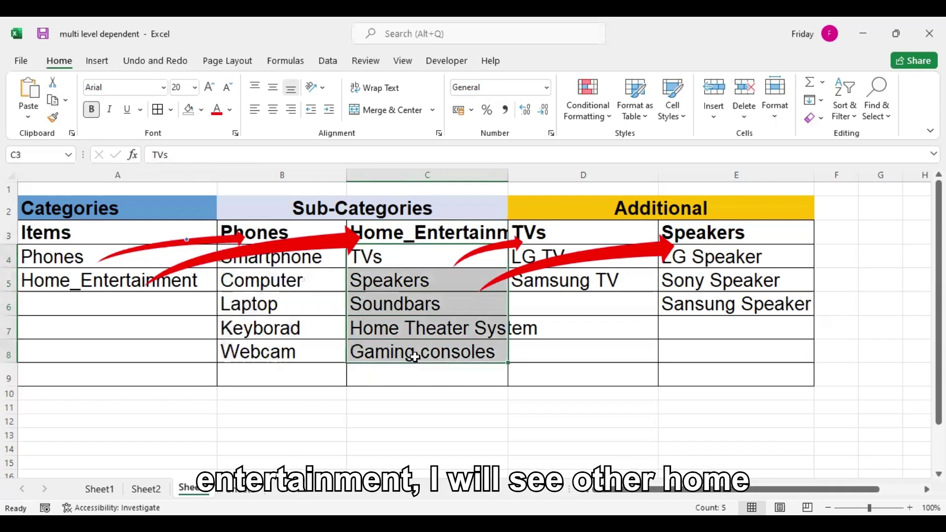
{"action": "left_click", "coordinate": [404, 258]}
{"action": "left_click", "coordinate": [550, 232]}
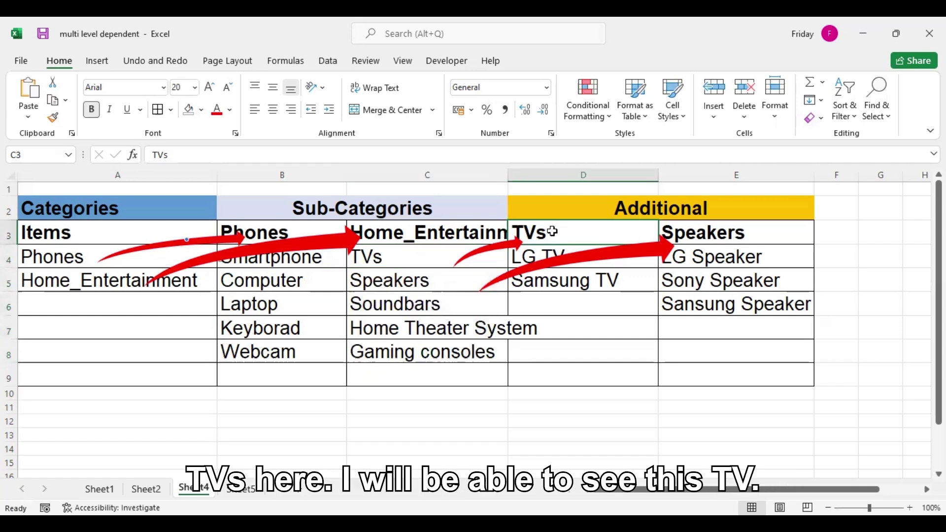
{"action": "left_click_drag", "start_coordinate": [552, 232], "coordinate": [553, 272]}
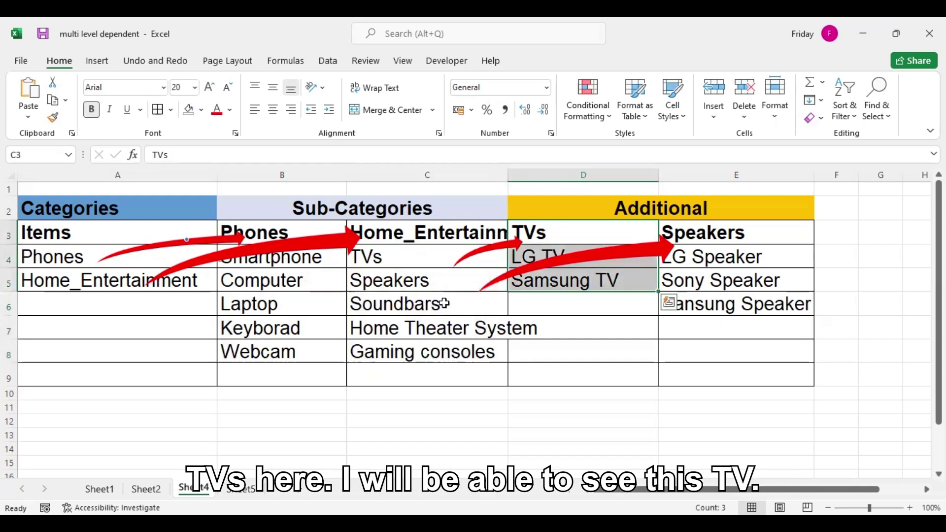
{"action": "left_click", "coordinate": [429, 288]}
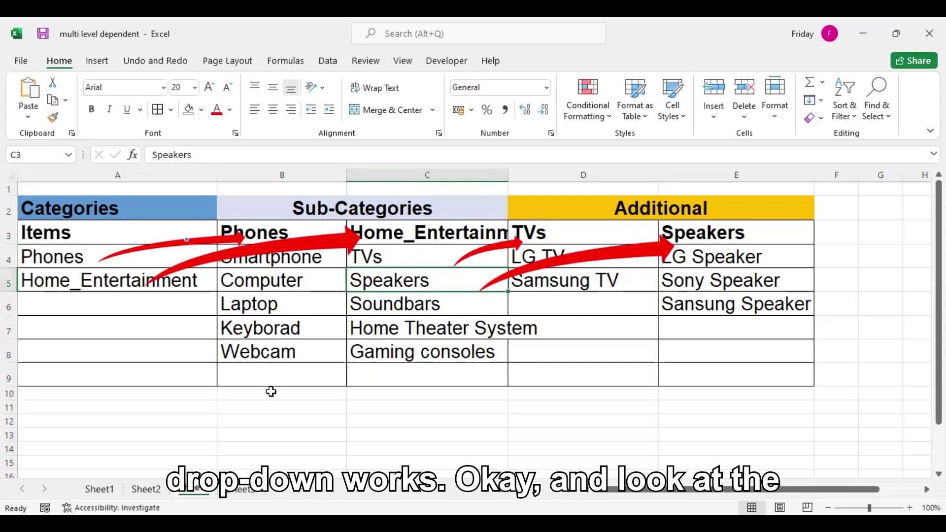
- On Sheet5, inspect the drop-down options of the category and sub-category cells in the 12 April 2025 row
{"action": "left_click", "coordinate": [244, 493]}
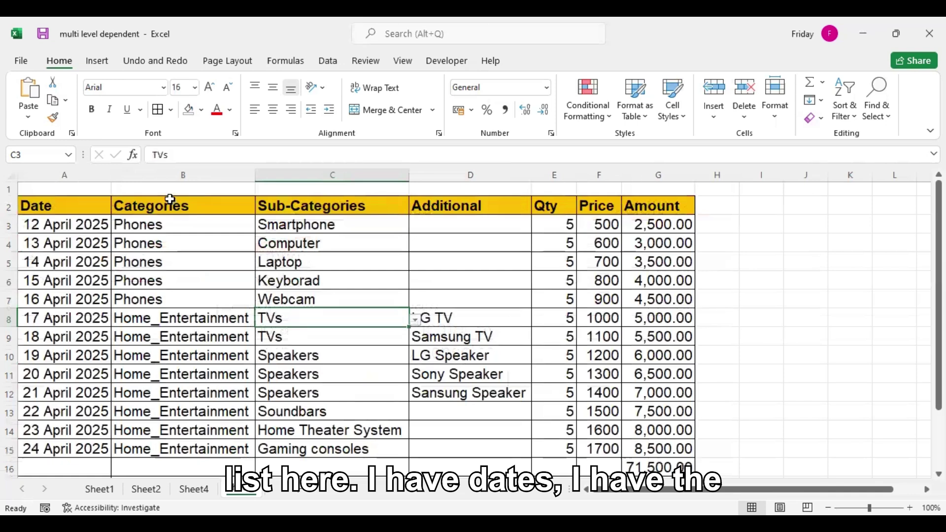
{"action": "left_click", "coordinate": [161, 225]}
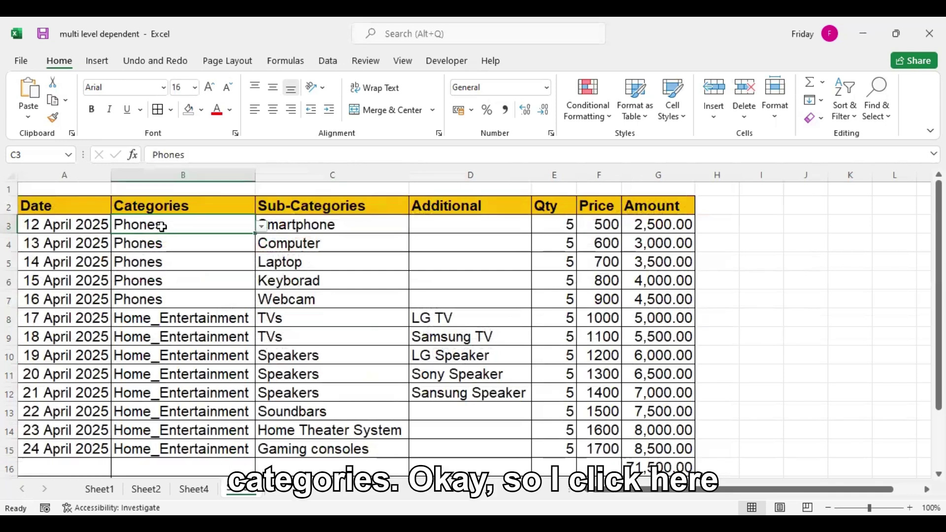
{"action": "left_click", "coordinate": [261, 226]}
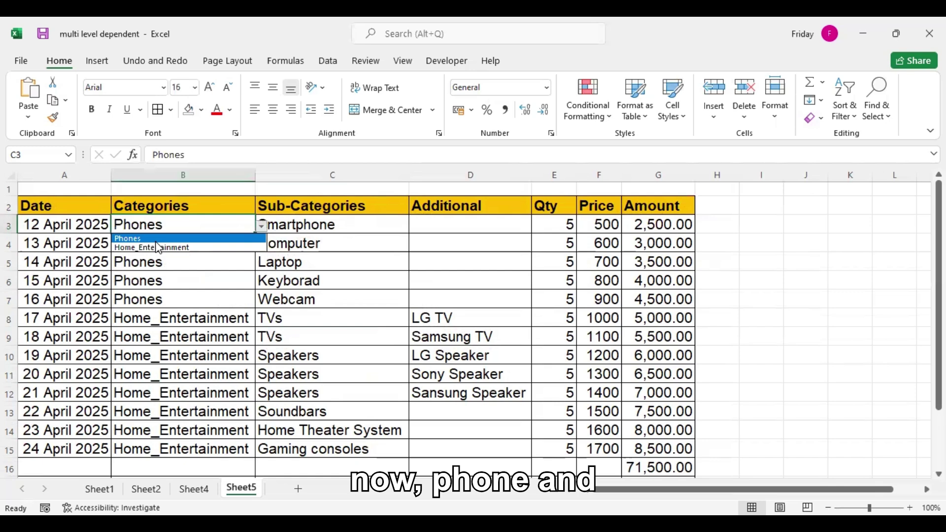
{"action": "key", "text": "Escape"}
{"action": "left_click", "coordinate": [390, 219]}
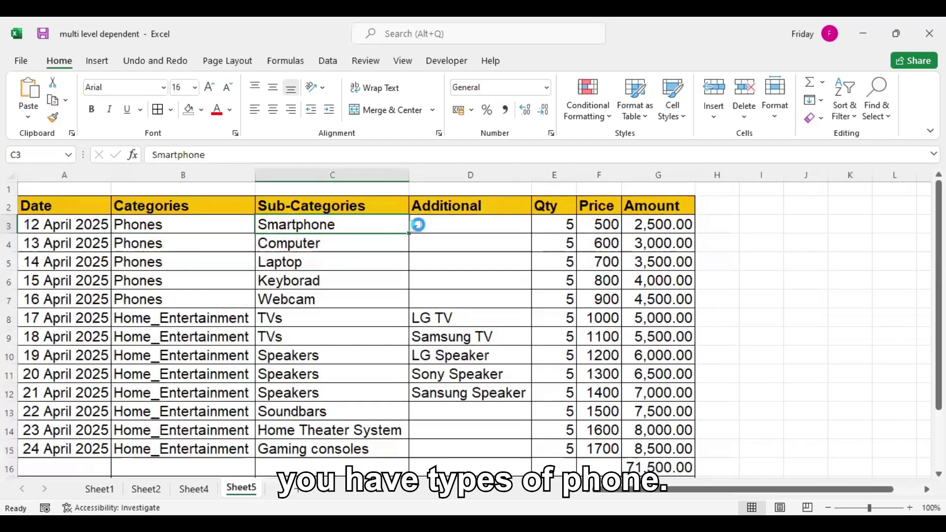
{"action": "left_click", "coordinate": [416, 226]}
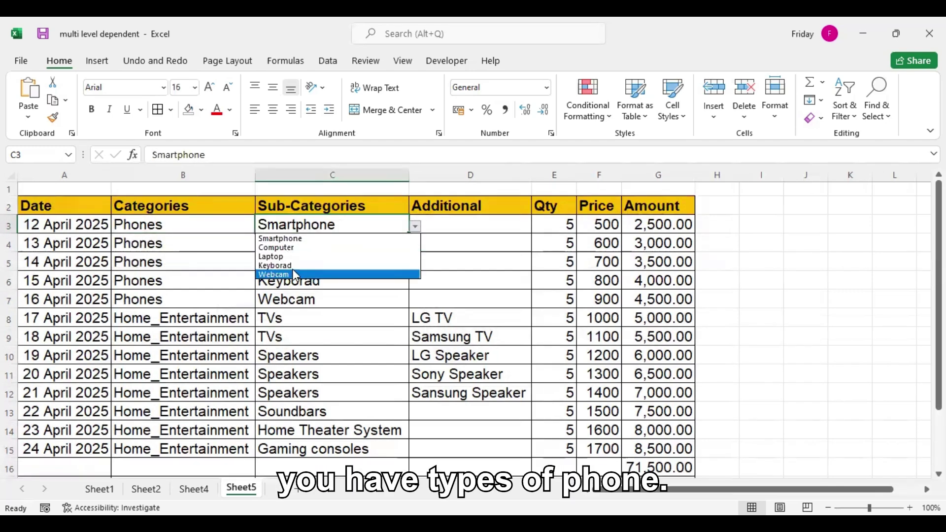
{"action": "key", "text": "Escape"}
- Switch the 12 April 2025 category to Home_Entertainment and inspect the options offered for its sub-category
{"action": "left_click", "coordinate": [226, 219]}
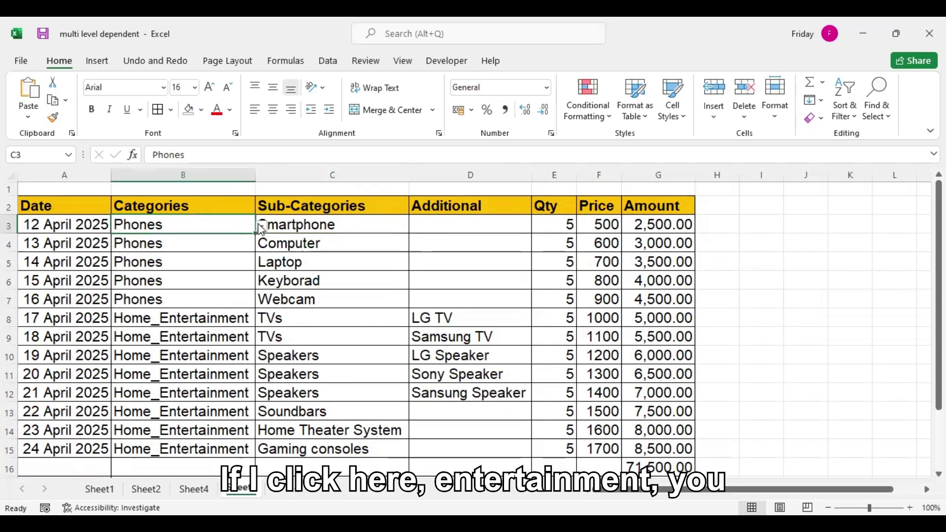
{"action": "left_click", "coordinate": [261, 227]}
{"action": "left_click", "coordinate": [184, 247]}
{"action": "left_click", "coordinate": [372, 224]}
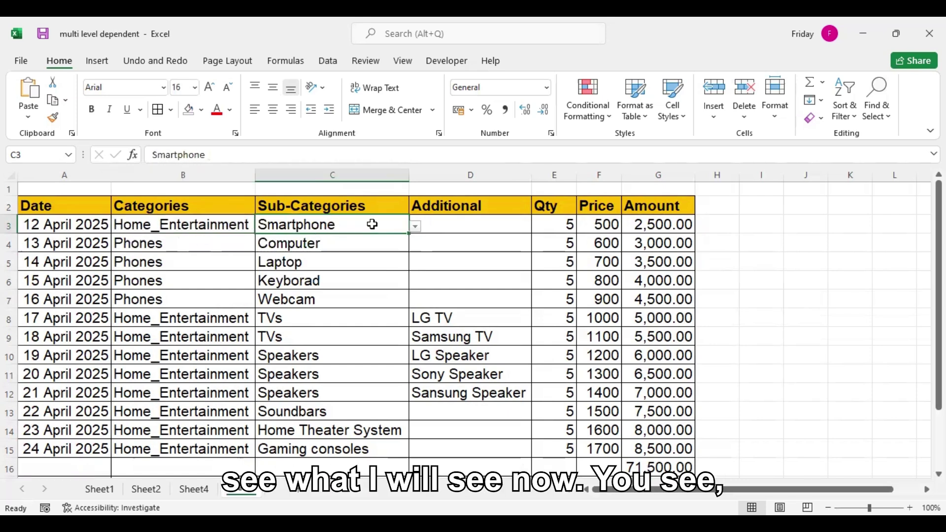
{"action": "left_click", "coordinate": [415, 227]}
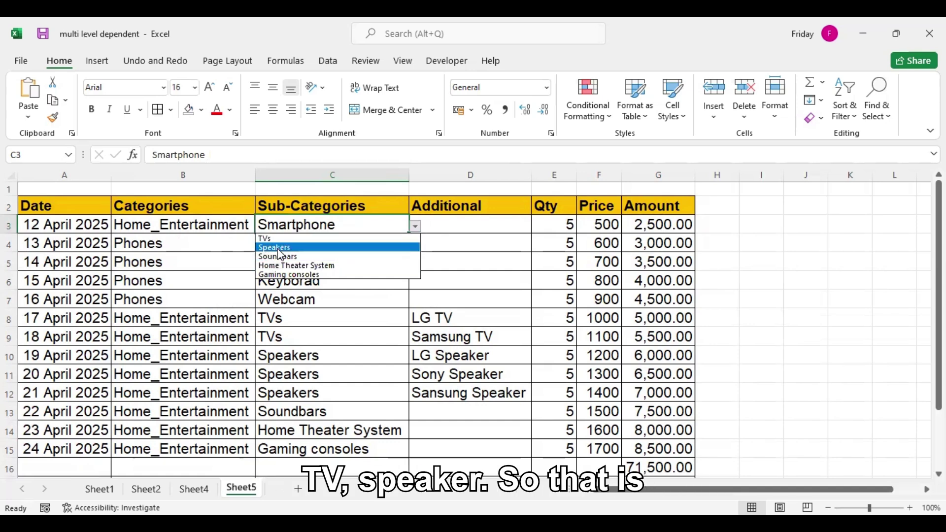
{"action": "left_click", "coordinate": [256, 222]}
- Set the 12 April 2025 row's category to Phones and its sub-category to Smartphone
{"action": "left_click", "coordinate": [252, 224]}
{"action": "left_click", "coordinate": [261, 225]}
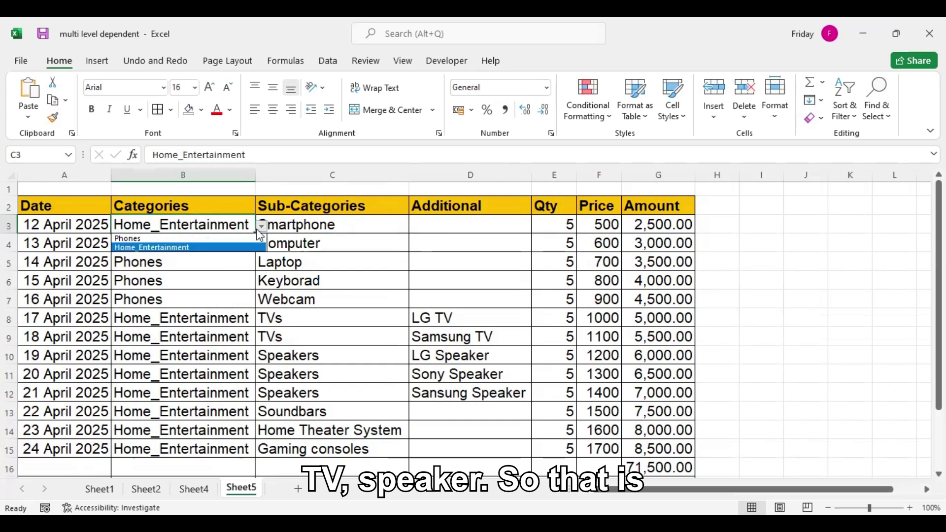
{"action": "left_click", "coordinate": [206, 240]}
{"action": "left_click", "coordinate": [308, 228]}
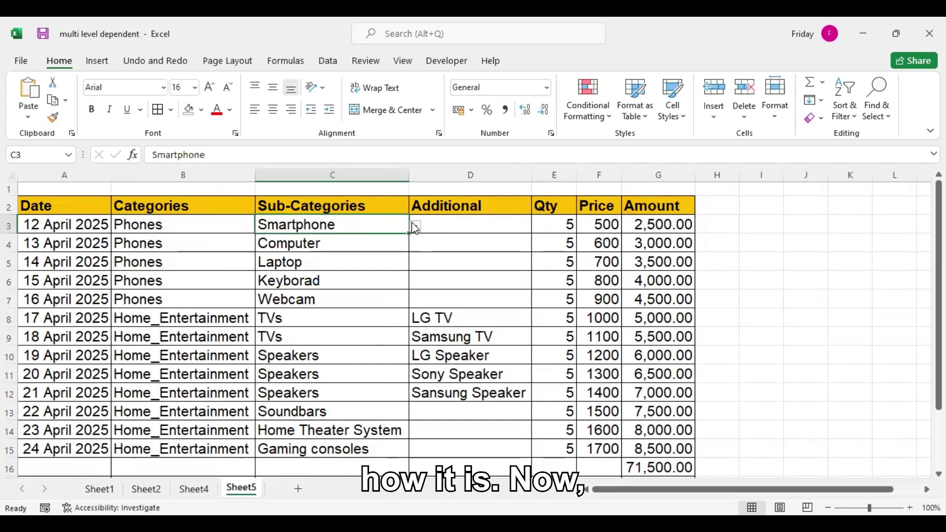
{"action": "left_click", "coordinate": [415, 226]}
{"action": "left_click", "coordinate": [339, 238]}
- For the 17 April 2025 row, choose Home_Entertainment as the category and TVs as the sub-category
{"action": "left_click", "coordinate": [228, 318]}
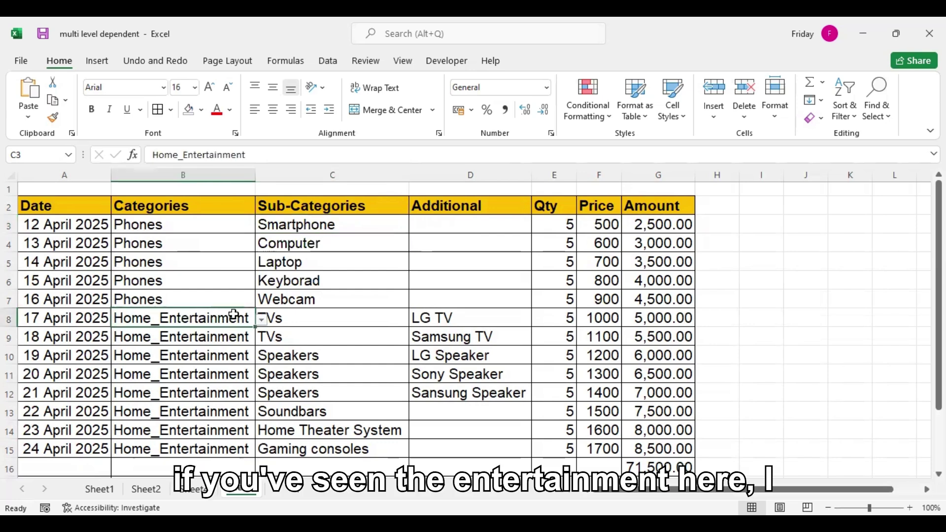
{"action": "left_click", "coordinate": [261, 319]}
{"action": "left_click", "coordinate": [192, 340]}
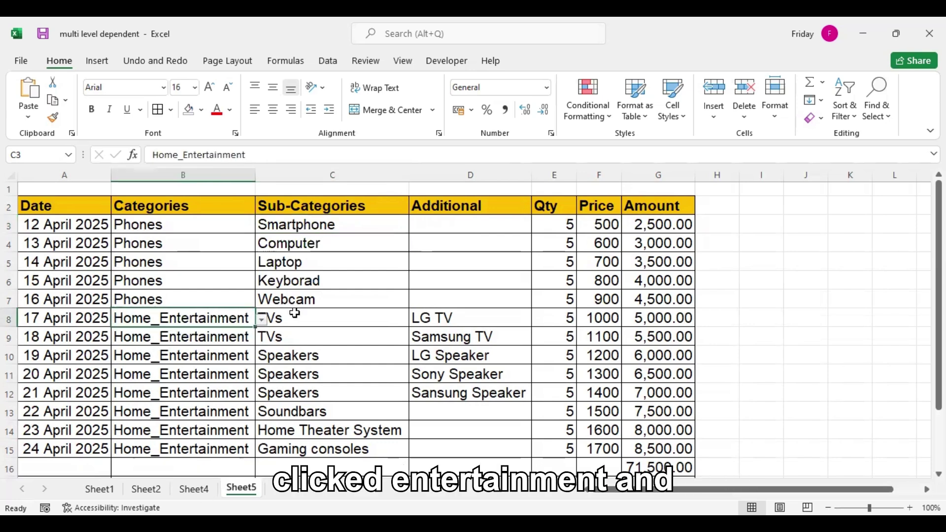
{"action": "left_click", "coordinate": [295, 313]}
{"action": "left_click", "coordinate": [416, 320]}
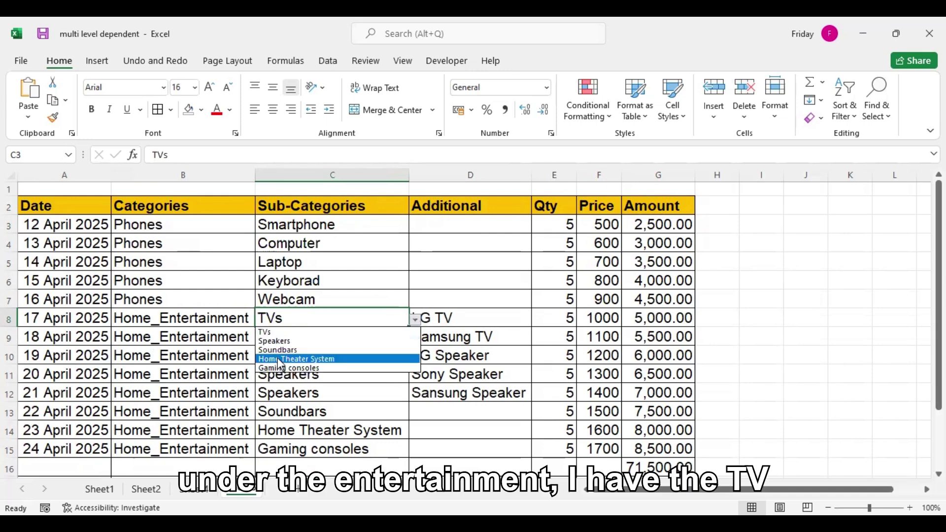
{"action": "left_click", "coordinate": [270, 332]}
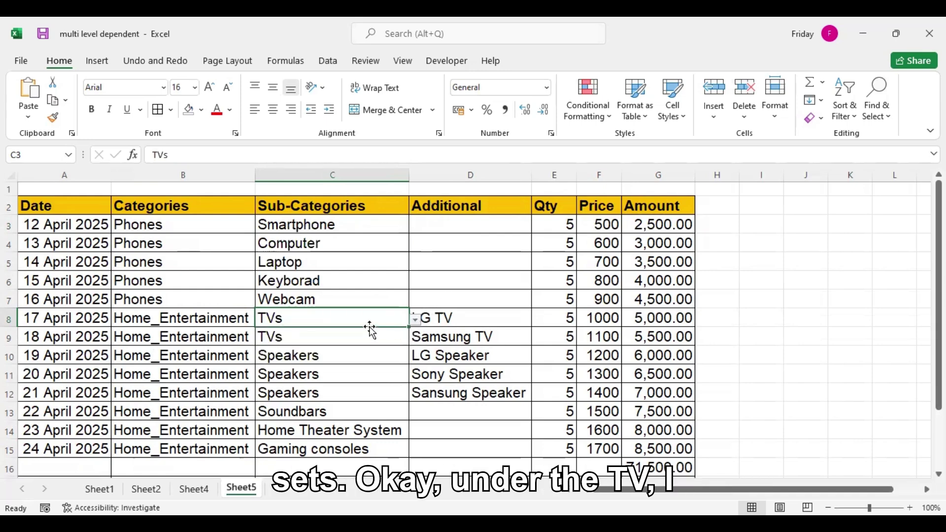
- Inspect the Additional options for TVs in the 17 April 2025 row and the linked cells in the 19 April row
{"action": "left_click", "coordinate": [453, 318]}
{"action": "left_click", "coordinate": [537, 319]}
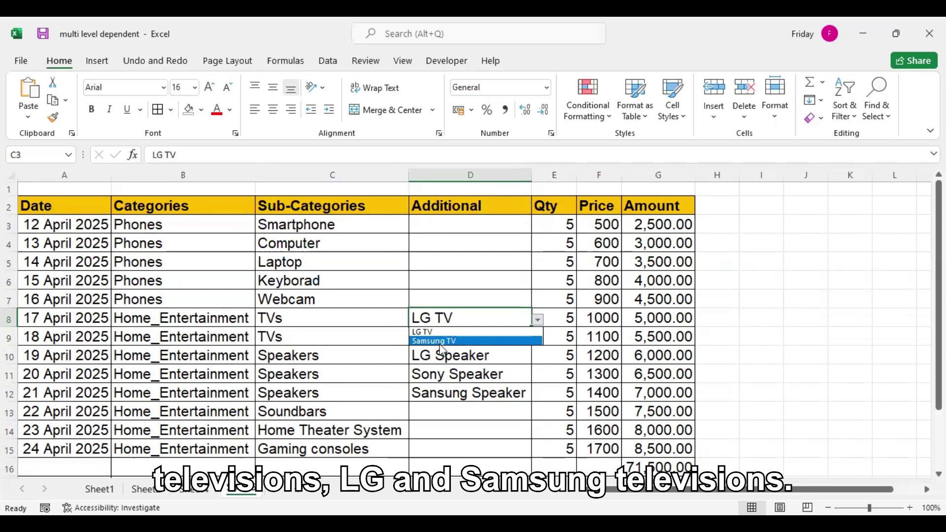
{"action": "left_click", "coordinate": [454, 317]}
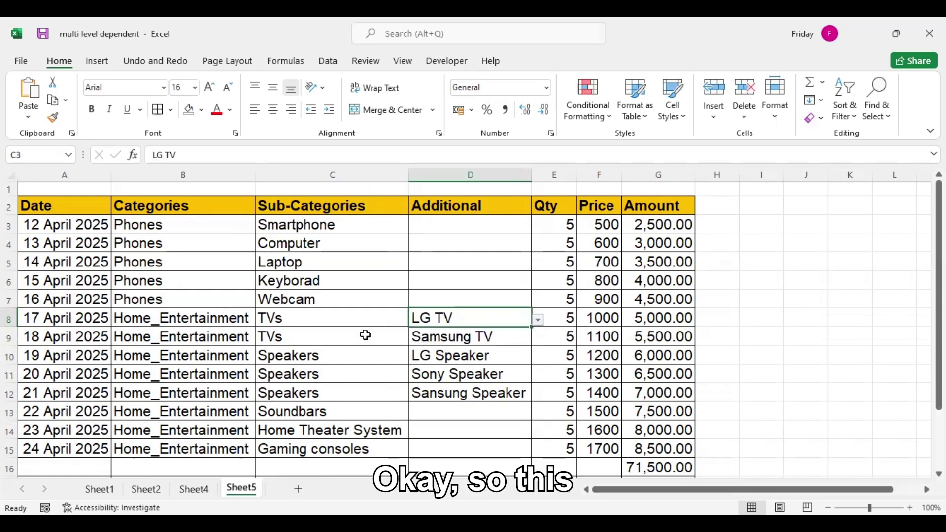
{"action": "left_click", "coordinate": [291, 355]}
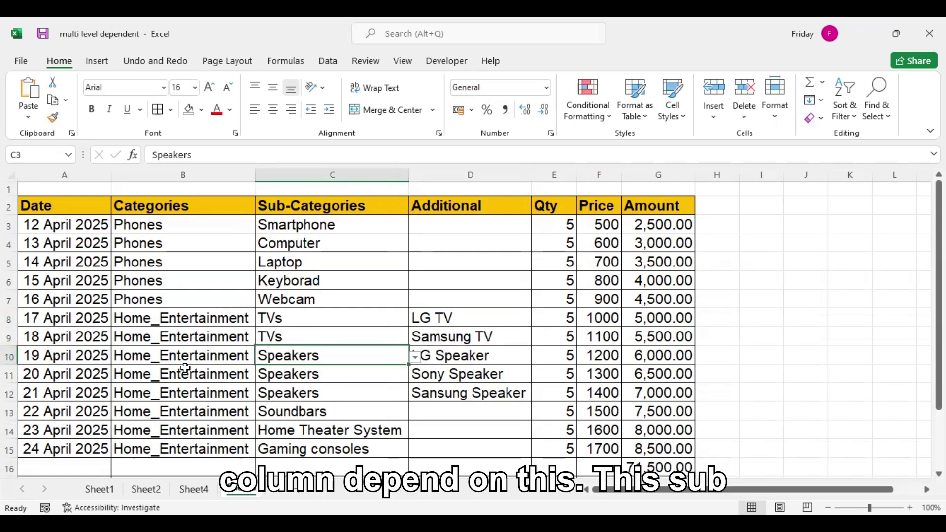
{"action": "left_click", "coordinate": [209, 356]}
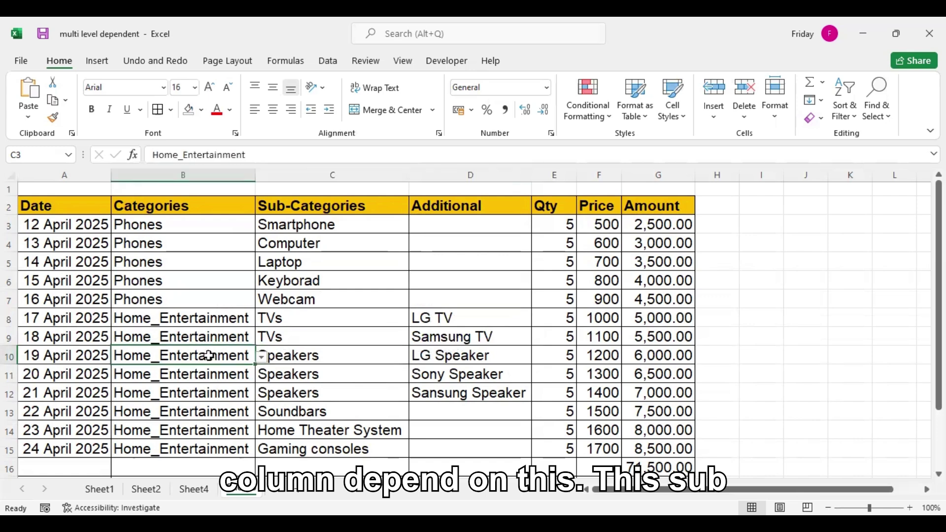
- Examine how the 19 April 2025 row's category, sub-category and Additional cells depend on each other, including the sub-category options
{"action": "left_click", "coordinate": [288, 354]}
{"action": "left_click", "coordinate": [206, 359]}
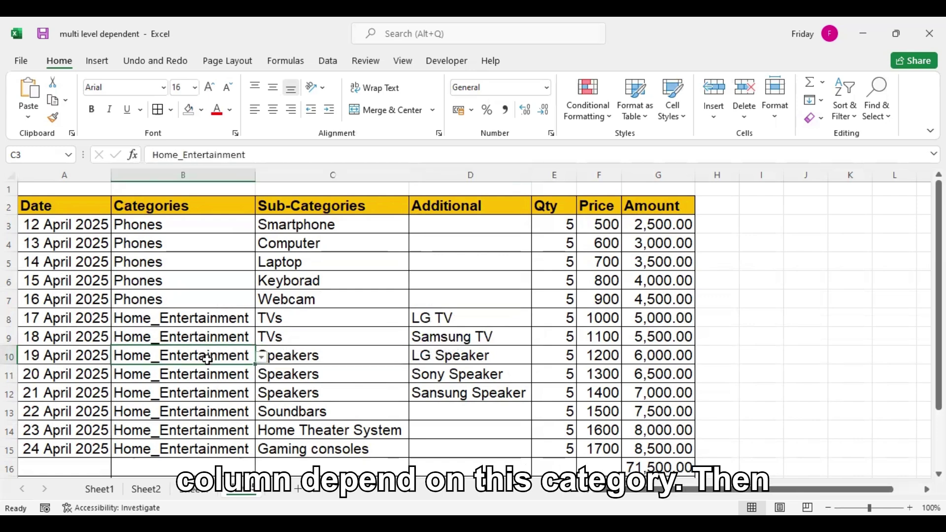
{"action": "left_click", "coordinate": [461, 357]}
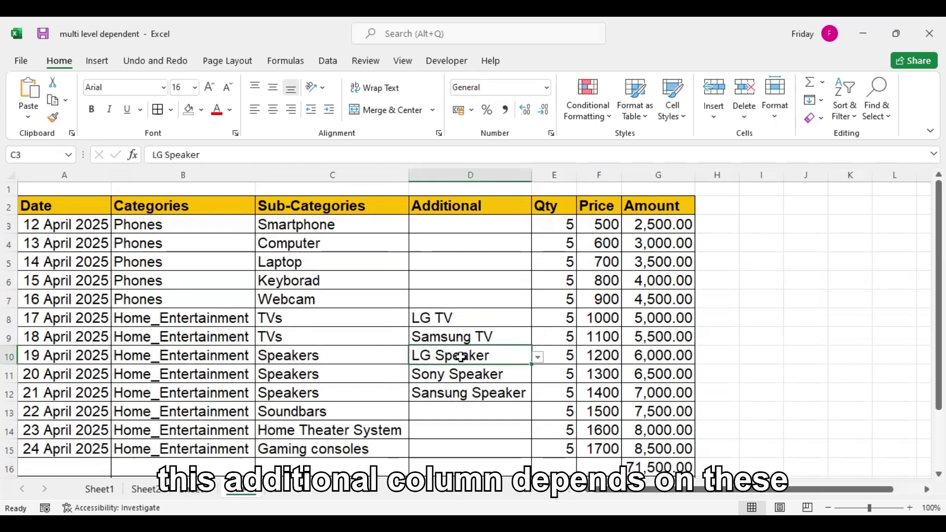
{"action": "left_click", "coordinate": [339, 359]}
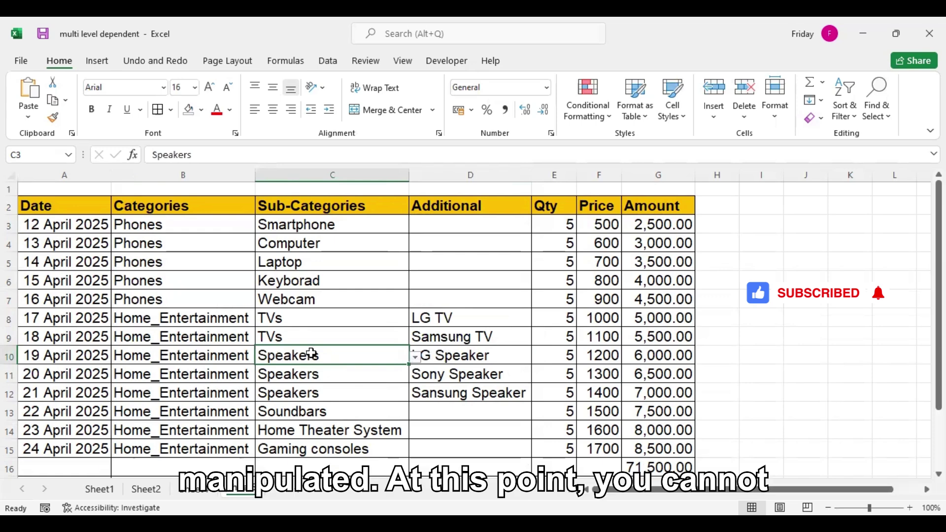
{"action": "left_click", "coordinate": [416, 356]}
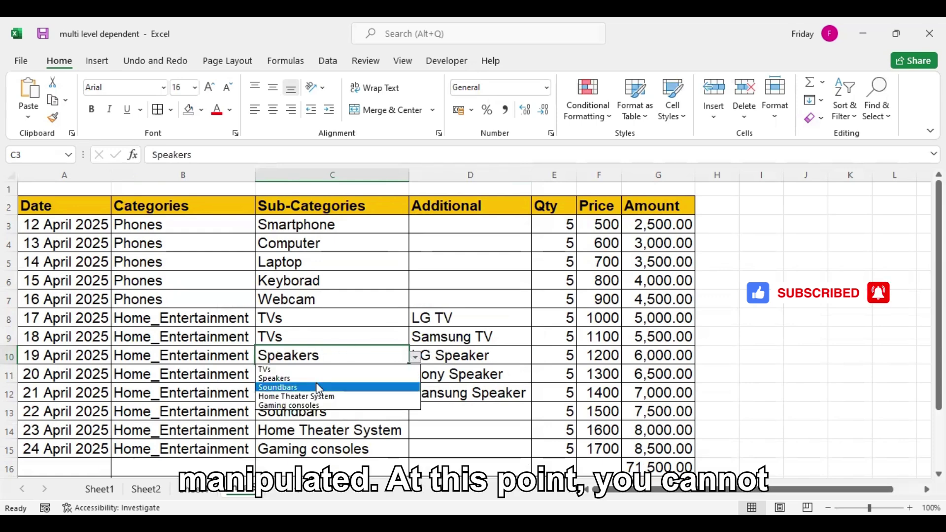
{"action": "key", "text": "Escape"}
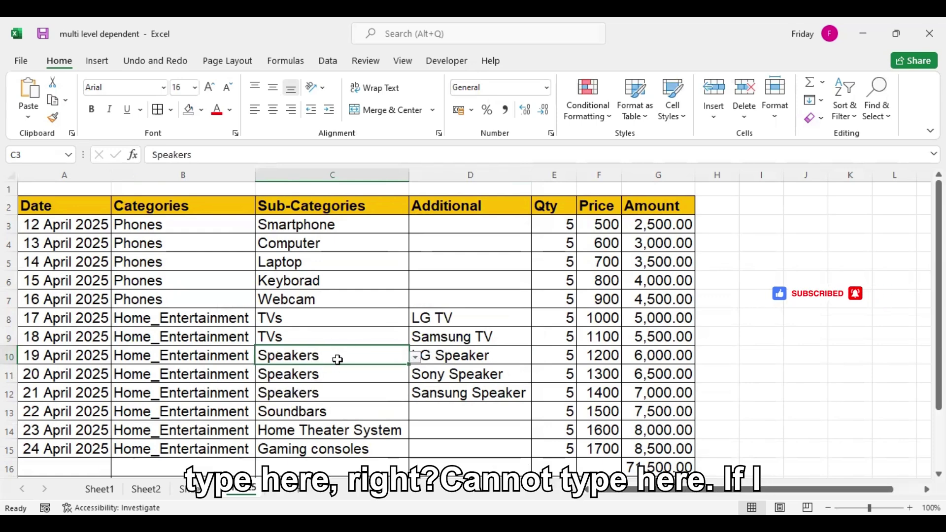
- Try to enter the unlisted text jjkkk as the sub-category of the 19 April 2025 row
{"action": "type", "text": "jjkkk"}
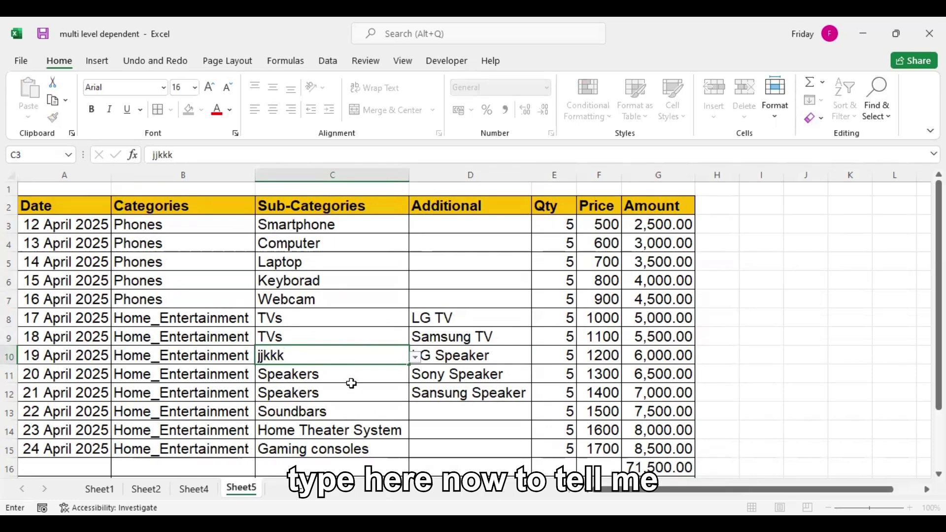
{"action": "key", "text": "Return"}
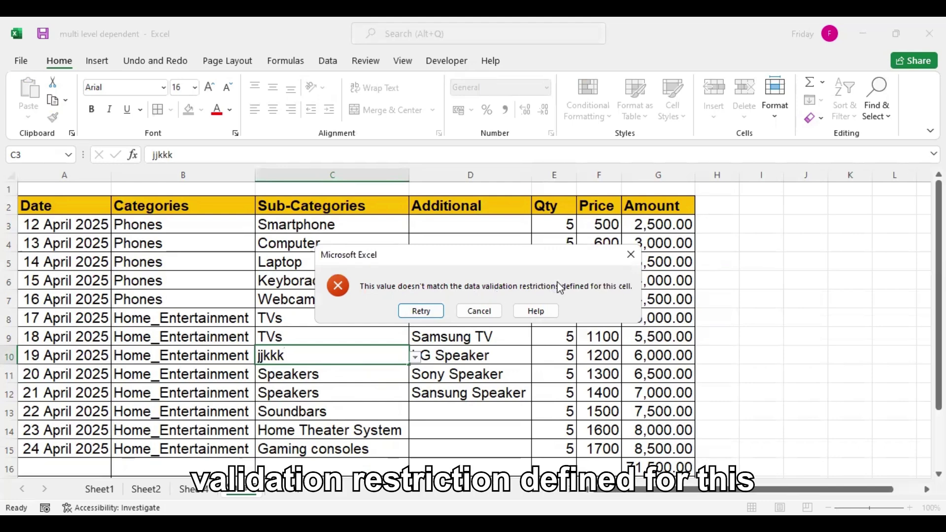
{"action": "left_click", "coordinate": [630, 255]}
- Review the Qty, Price and Amount cells of the 12 April 2025 row and the list-controlled range B3:D15
{"action": "left_click", "coordinate": [473, 337]}
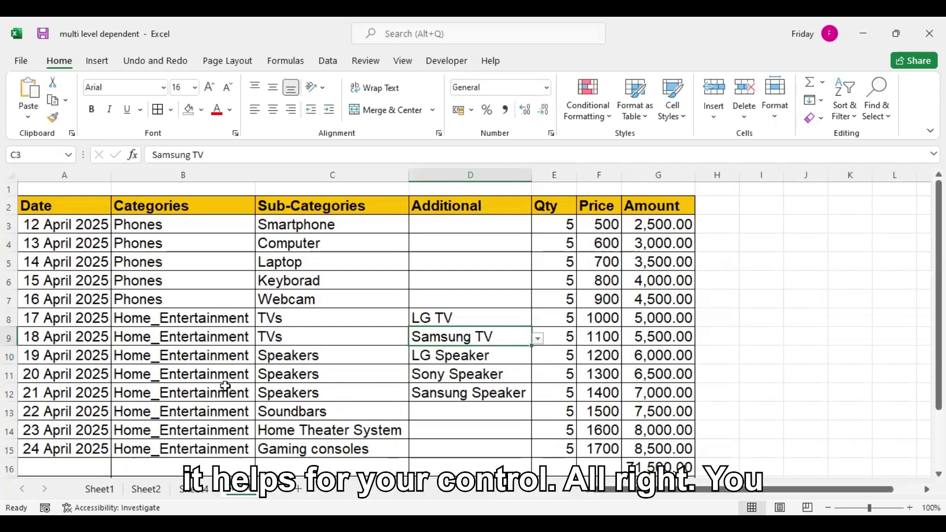
{"action": "left_click", "coordinate": [565, 223]}
{"action": "left_click", "coordinate": [600, 222]}
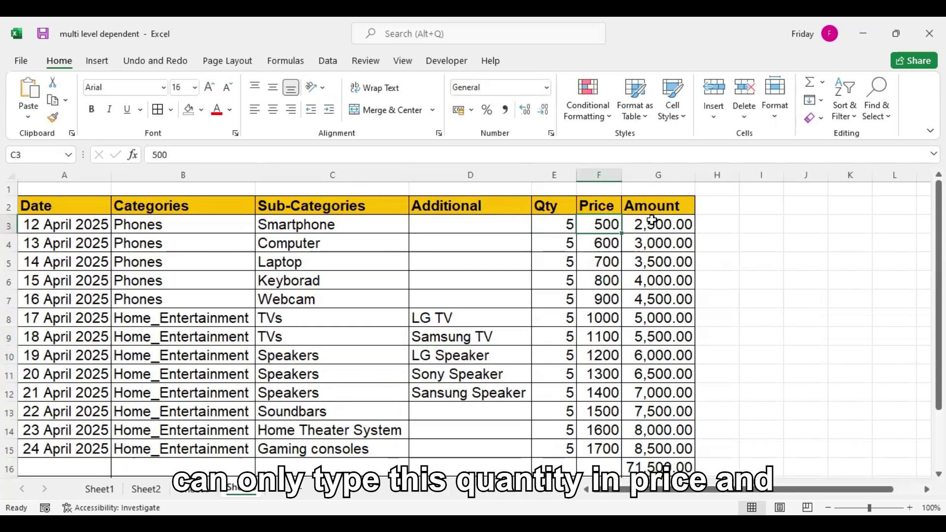
{"action": "left_click", "coordinate": [652, 222]}
{"action": "left_click", "coordinate": [83, 257]}
{"action": "left_click_drag", "start_coordinate": [148, 222], "coordinate": [454, 441]}
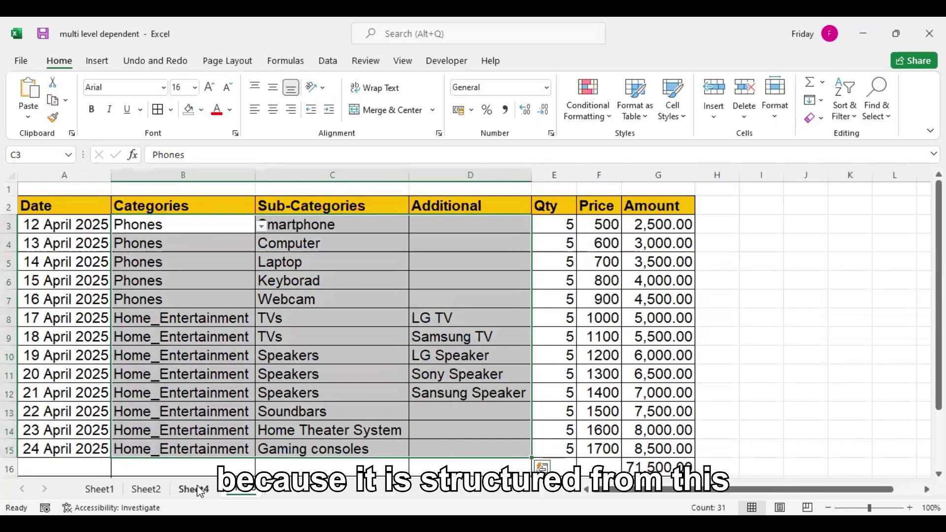
- View the source lists on Sheet4 that feed the sales table on Sheet5
{"action": "left_click", "coordinate": [194, 488]}
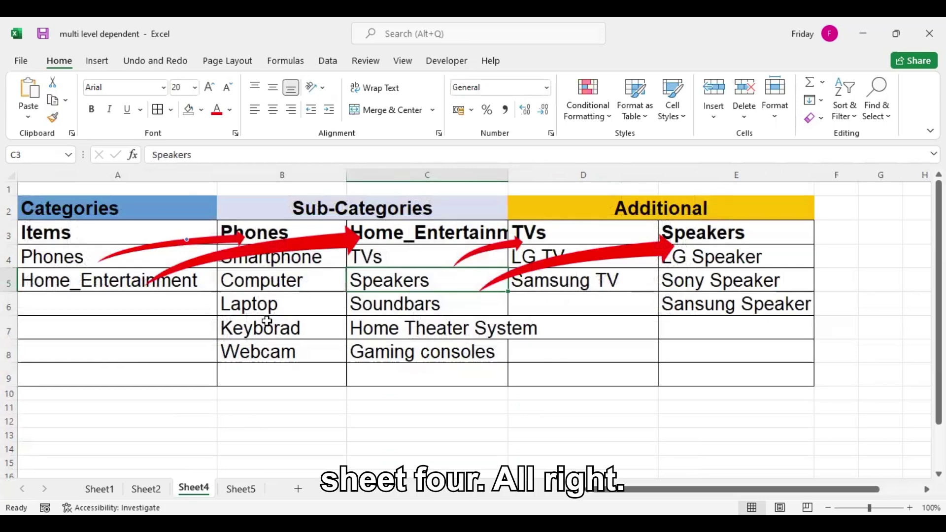
{"action": "left_click", "coordinate": [244, 489]}
{"action": "left_click", "coordinate": [340, 286]}
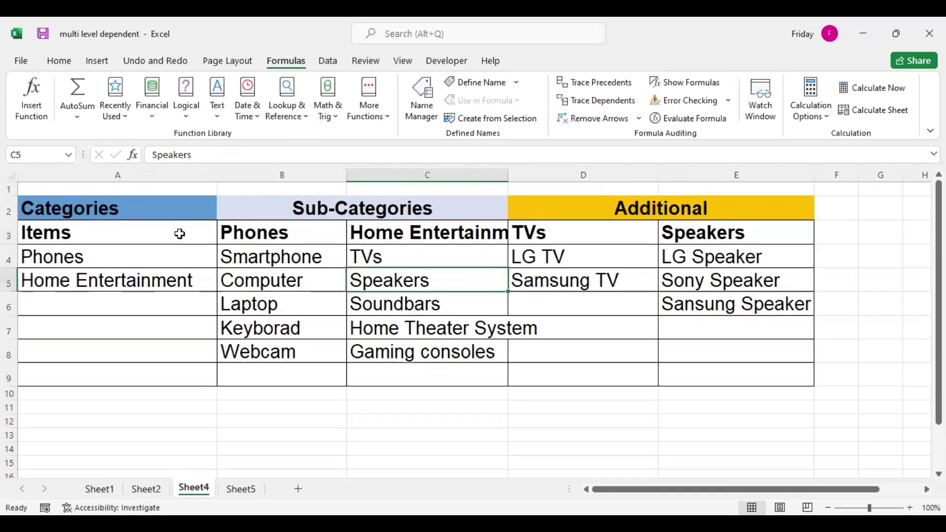
- On Sheet4, create named ranges from the top row of the lists A3:A5, B3:B8, C3:C8, D3:D5 and E3:E6
{"action": "left_click", "coordinate": [182, 232]}
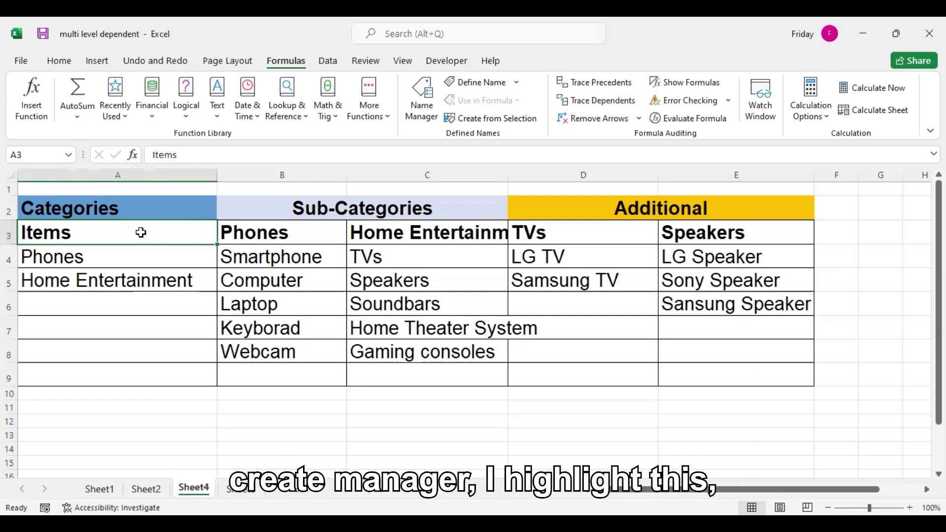
{"action": "left_click_drag", "start_coordinate": [140, 232], "coordinate": [149, 275]}
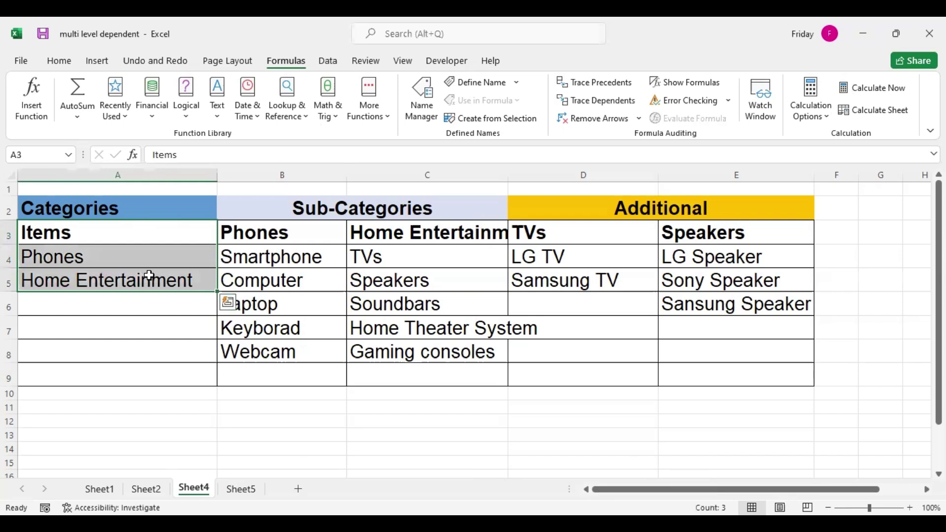
{"action": "left_click_drag", "start_coordinate": [301, 233], "coordinate": [313, 348]}
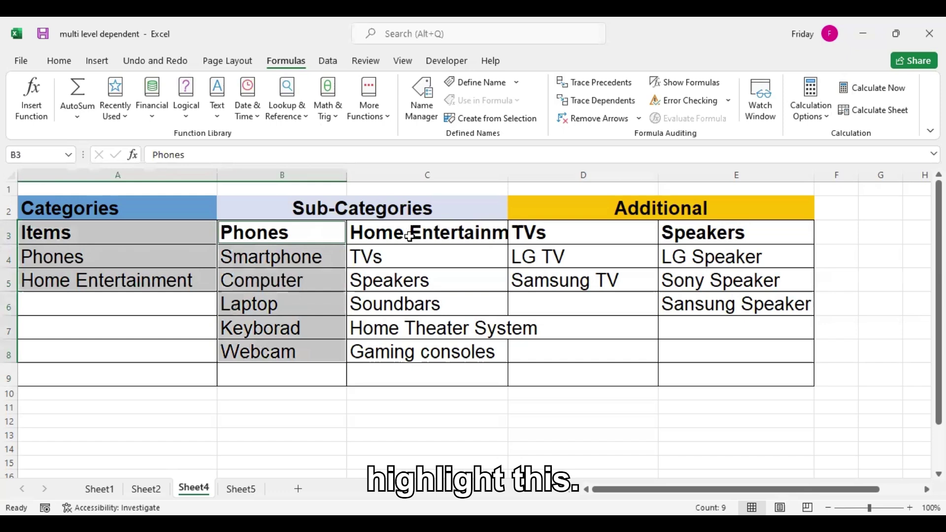
{"action": "left_click", "coordinate": [409, 236], "text": "ctrl"}
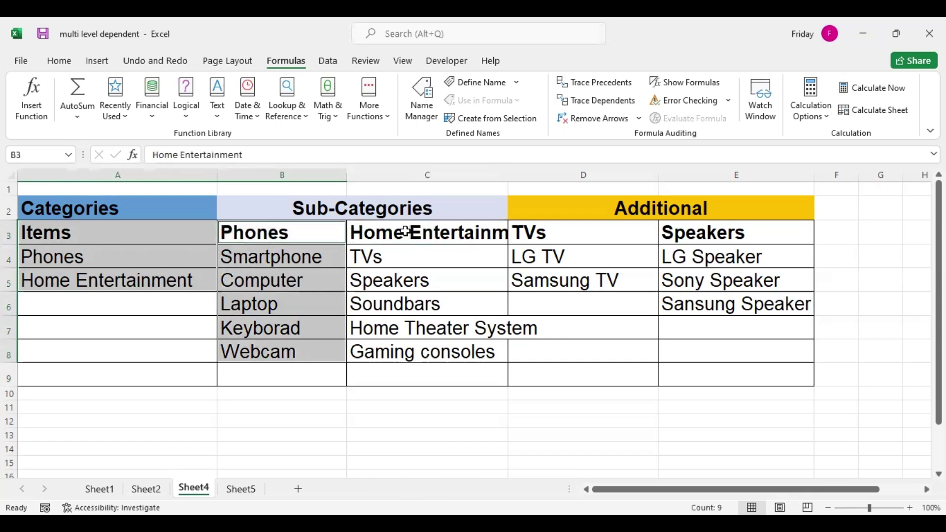
{"action": "left_click_drag", "start_coordinate": [406, 232], "coordinate": [420, 347]}
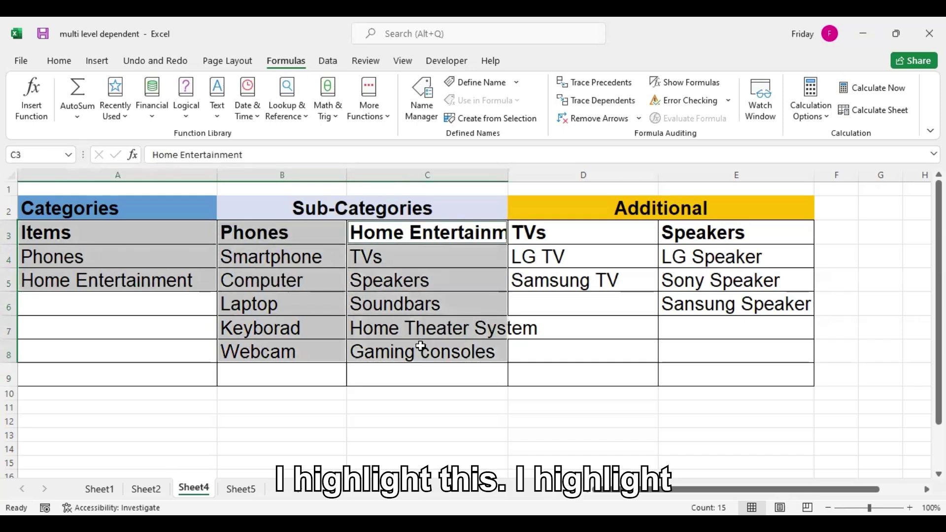
{"action": "left_click_drag", "start_coordinate": [550, 232], "coordinate": [557, 274]}
{"action": "left_click_drag", "start_coordinate": [708, 233], "coordinate": [720, 304]}
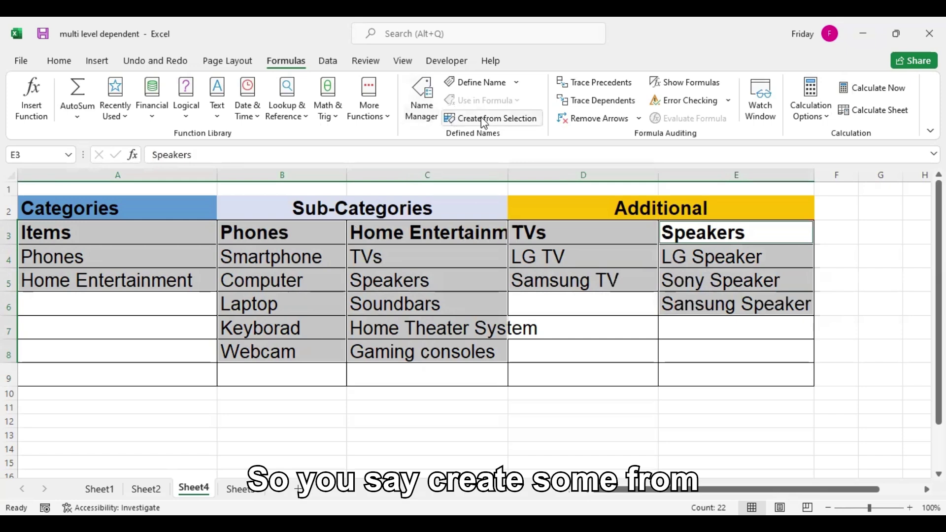
{"action": "left_click", "coordinate": [500, 121]}
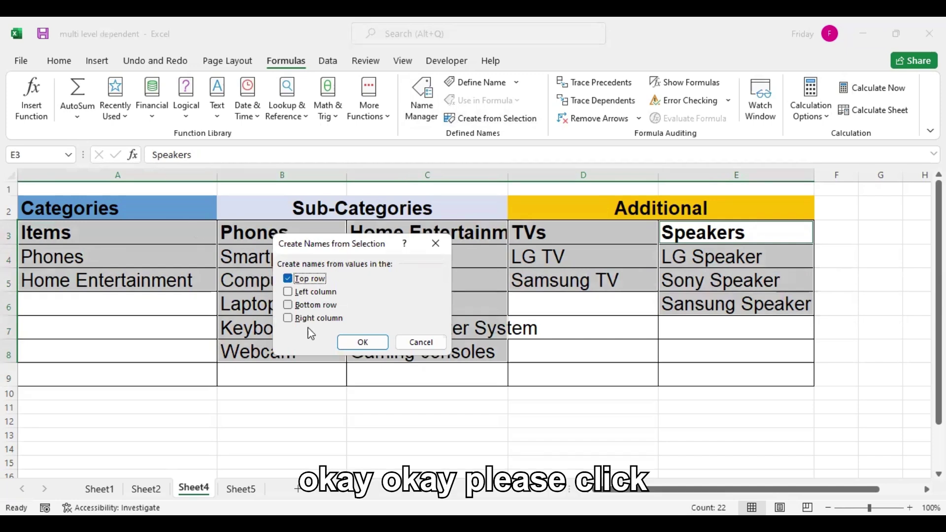
{"action": "left_click", "coordinate": [368, 344]}
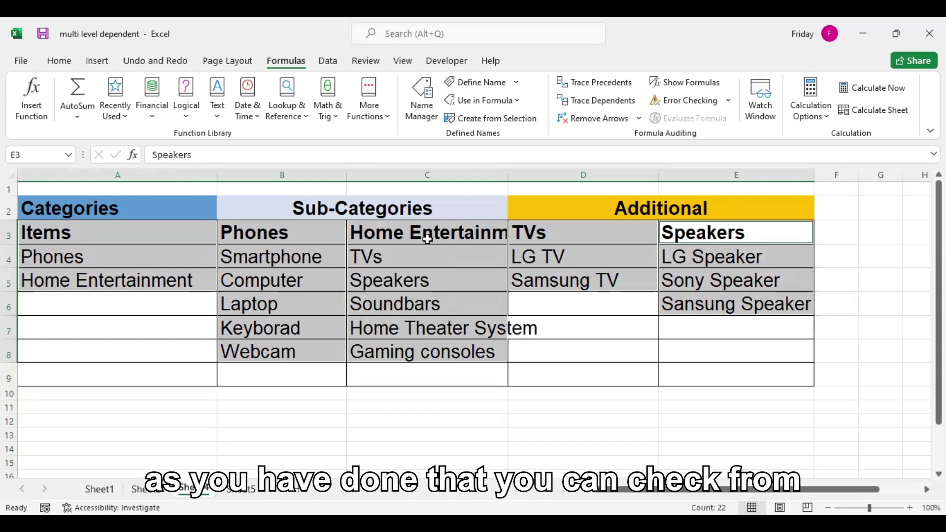
- Inspect the defined names in the Name Manager and compare Home_Entertainment with the labels in A5 and C3
{"action": "left_click", "coordinate": [425, 117]}
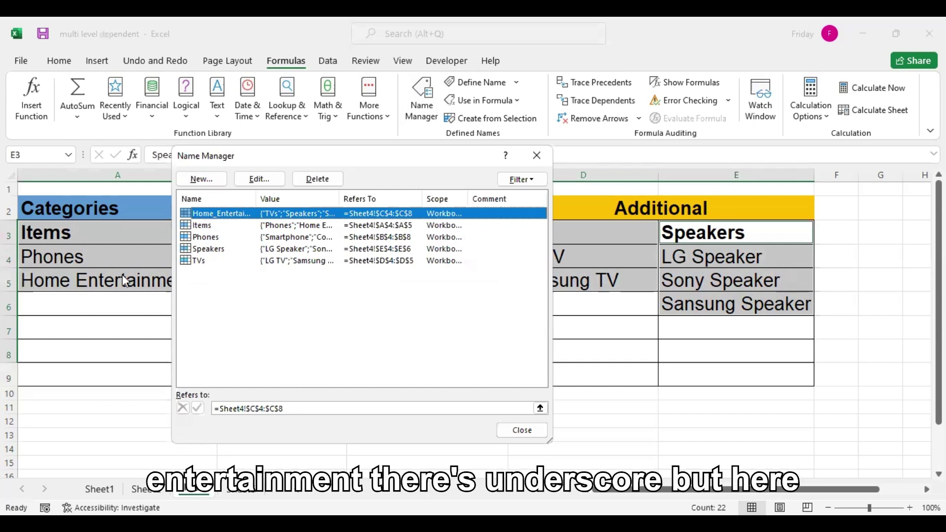
{"action": "left_click", "coordinate": [523, 437]}
{"action": "left_click", "coordinate": [88, 289]}
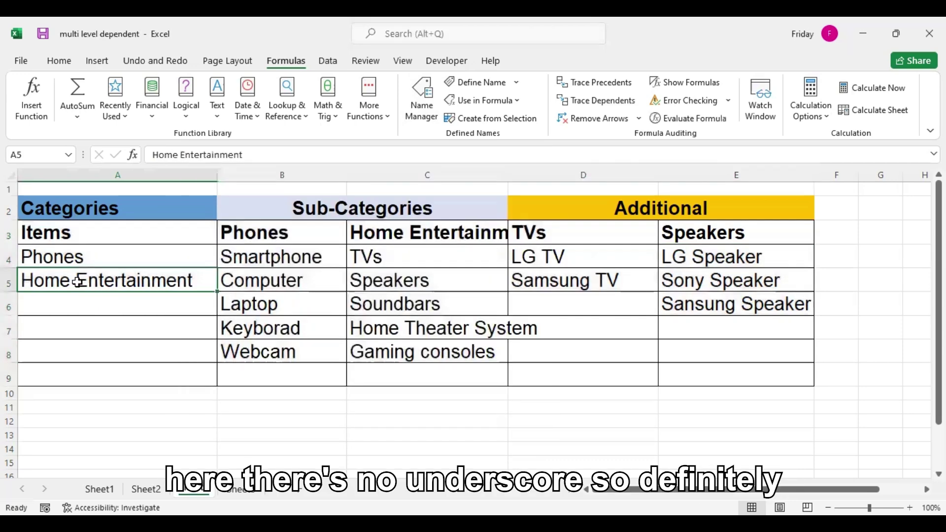
{"action": "left_click", "coordinate": [410, 227]}
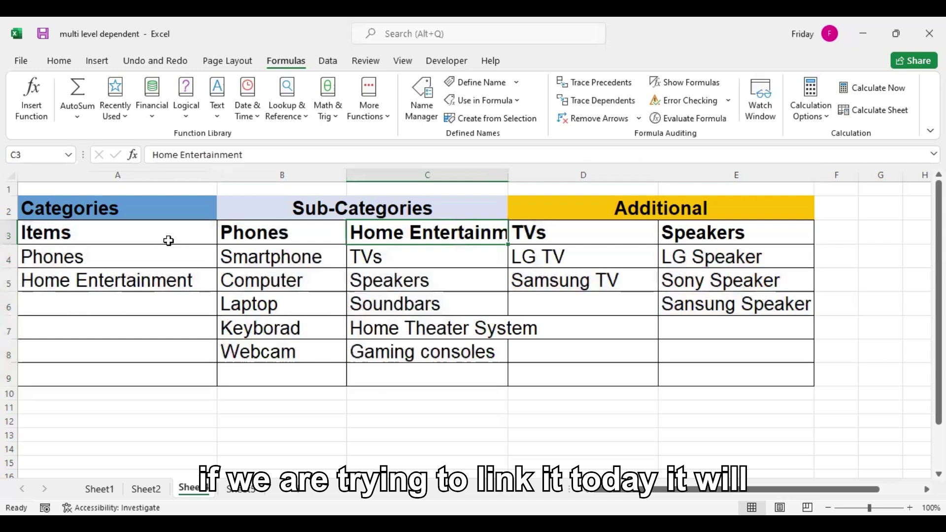
{"action": "left_click", "coordinate": [156, 279]}
{"action": "left_click", "coordinate": [406, 234]}
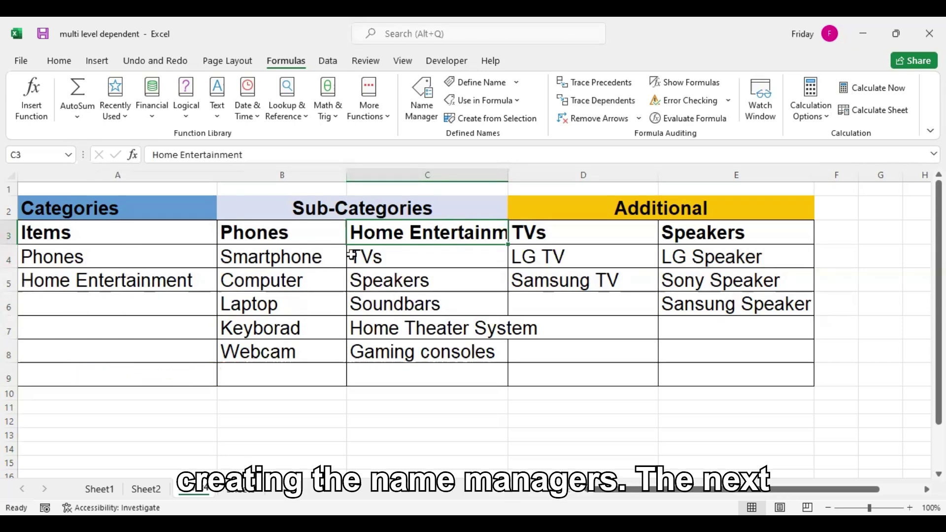
- On Sheet5, apply List data validation with the named range Items as source to category cell B3, and check its drop-down options
{"action": "left_click", "coordinate": [242, 490]}
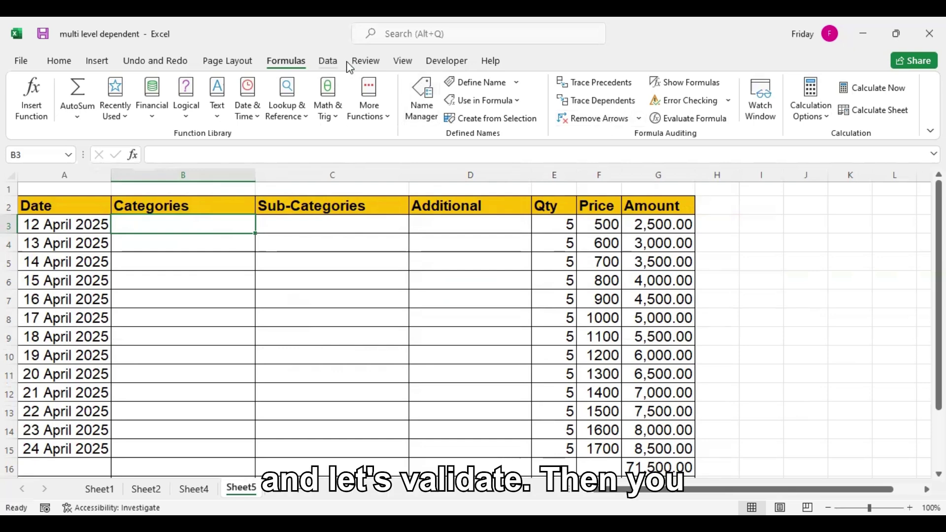
{"action": "left_click", "coordinate": [329, 62]}
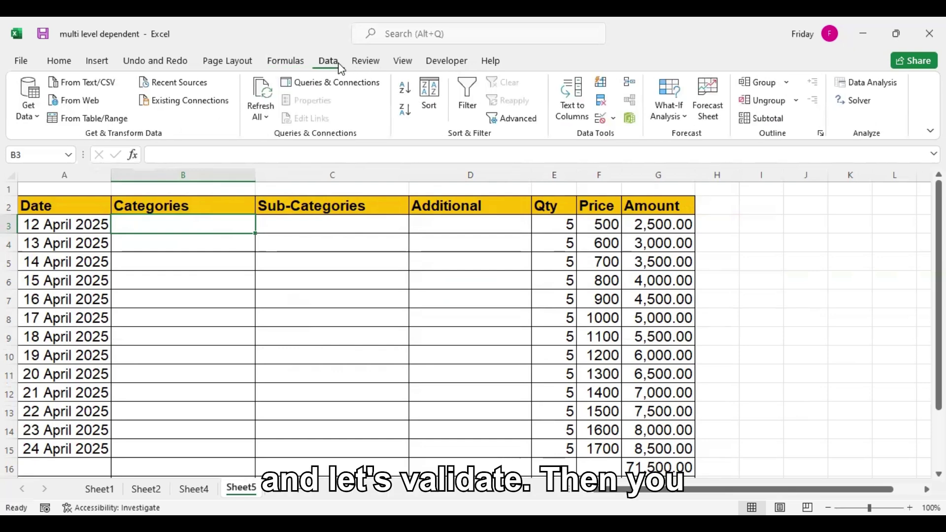
{"action": "left_click", "coordinate": [613, 118]}
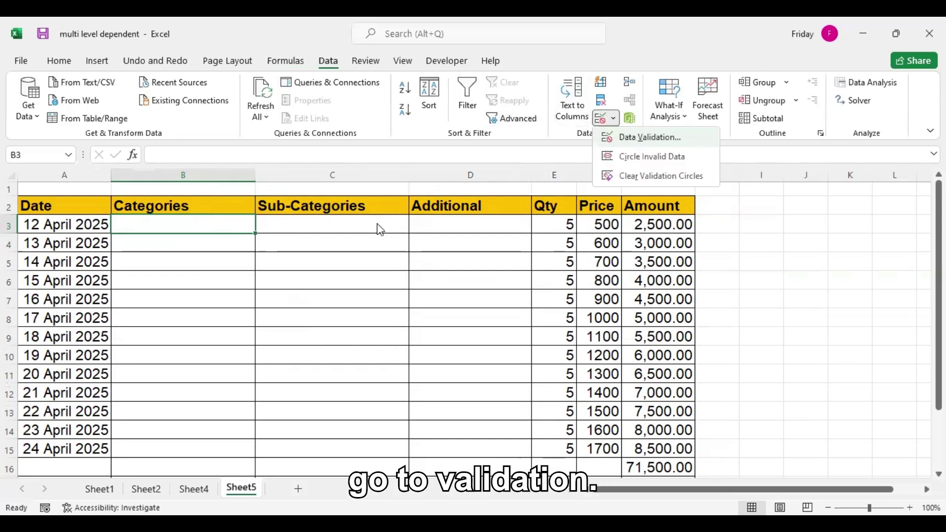
{"action": "left_click", "coordinate": [327, 264]}
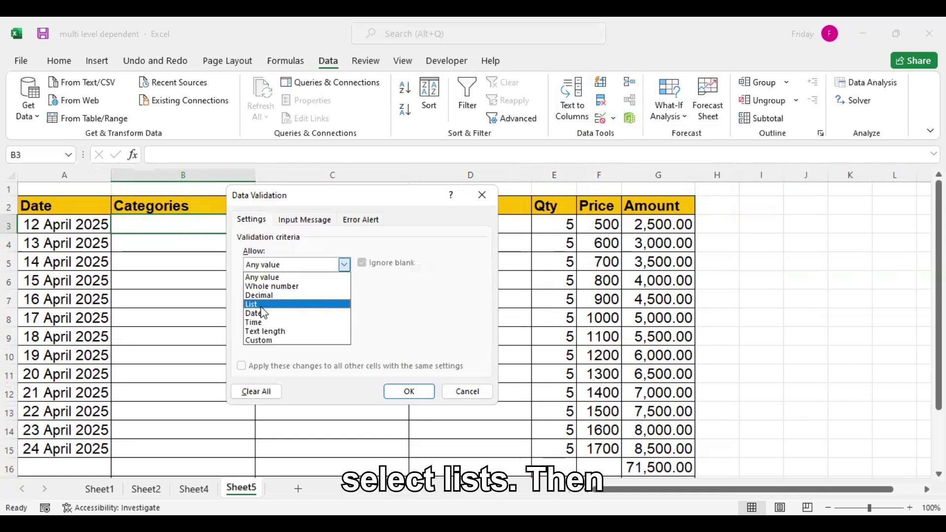
{"action": "left_click", "coordinate": [262, 306]}
{"action": "left_click", "coordinate": [362, 321]}
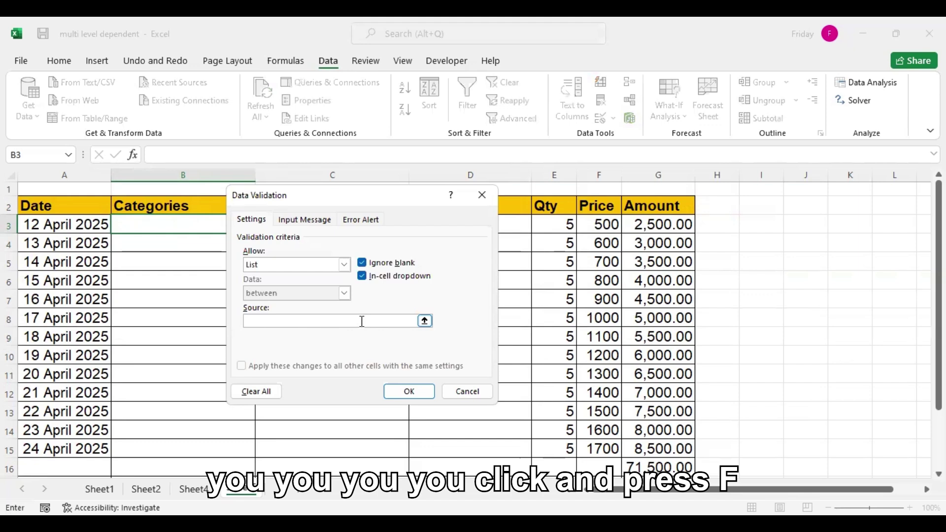
{"action": "key", "text": "F3"}
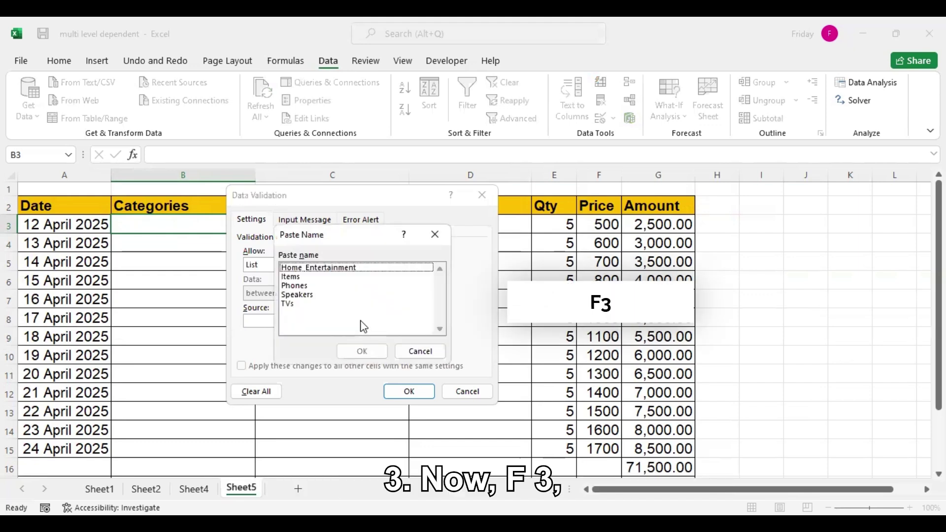
{"action": "left_click", "coordinate": [295, 277]}
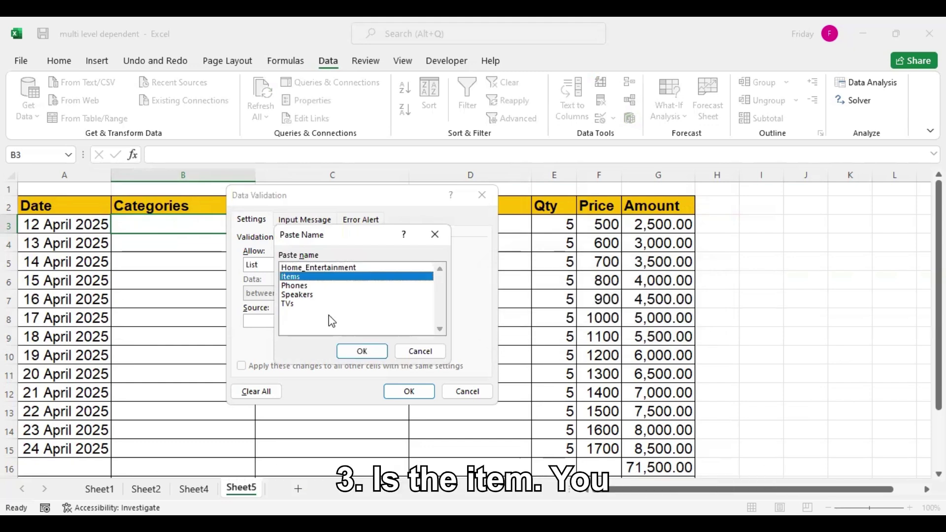
{"action": "left_click", "coordinate": [366, 354]}
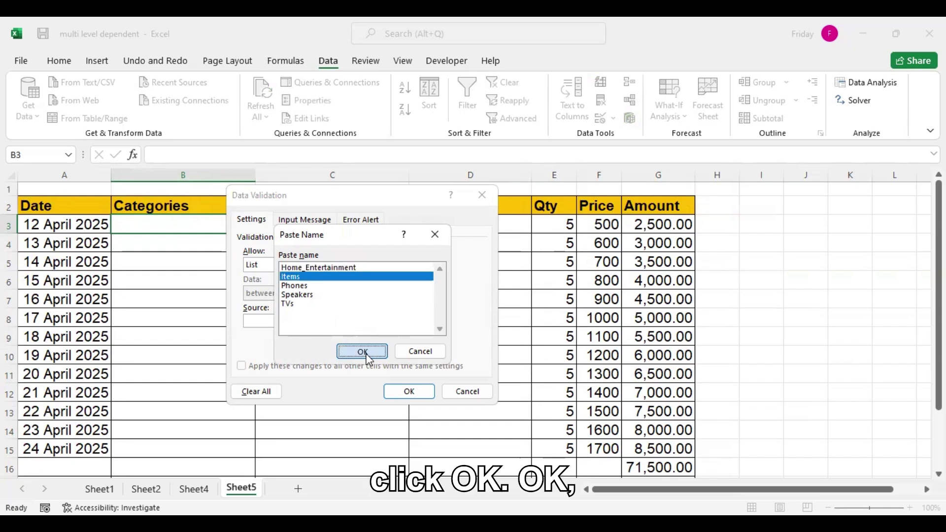
{"action": "left_click", "coordinate": [414, 389]}
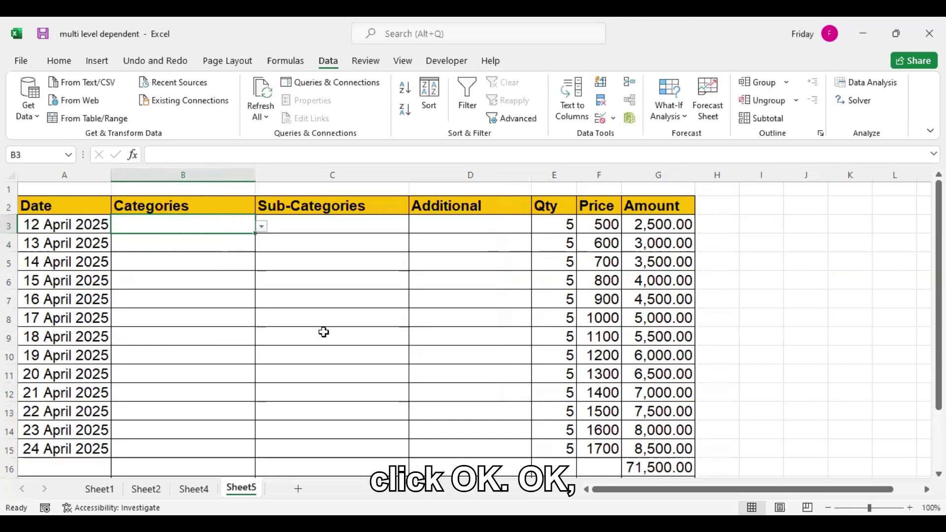
{"action": "left_click", "coordinate": [262, 226]}
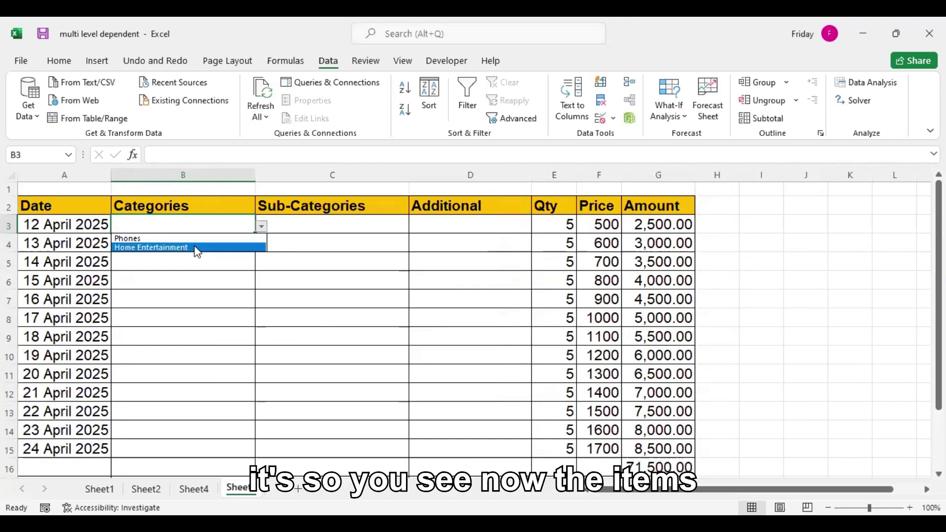
{"action": "left_click", "coordinate": [190, 238]}
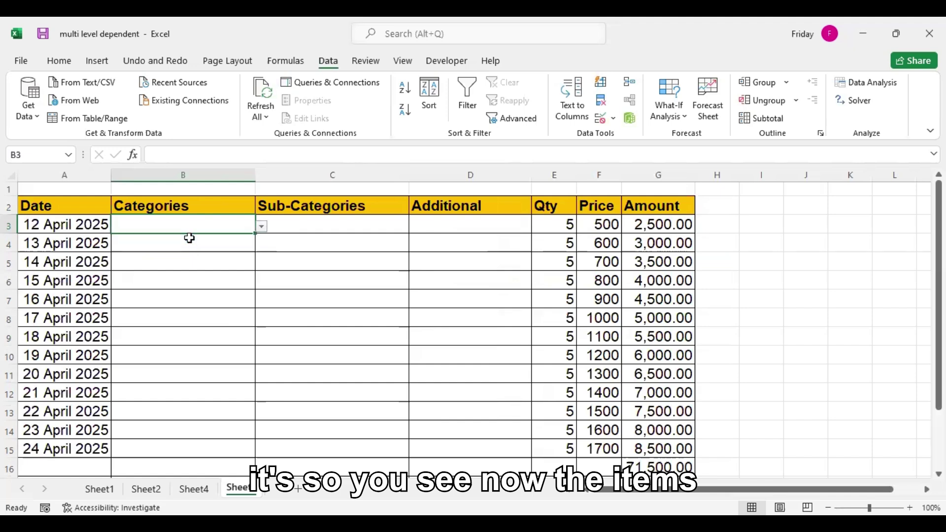
- Choose Phones in B3, copy the category drop-down to B4, and choose Home Entertainment there
{"action": "mouse_move", "coordinate": [256, 235]}
{"action": "left_mouse_down"}
{"action": "mouse_move", "coordinate": [255, 247]}
{"action": "mouse_move", "coordinate": [222, 243]}
{"action": "mouse_move", "coordinate": [259, 249]}
{"action": "left_mouse_up"}
{"action": "left_click", "coordinate": [261, 245]}
{"action": "left_click", "coordinate": [188, 267]}
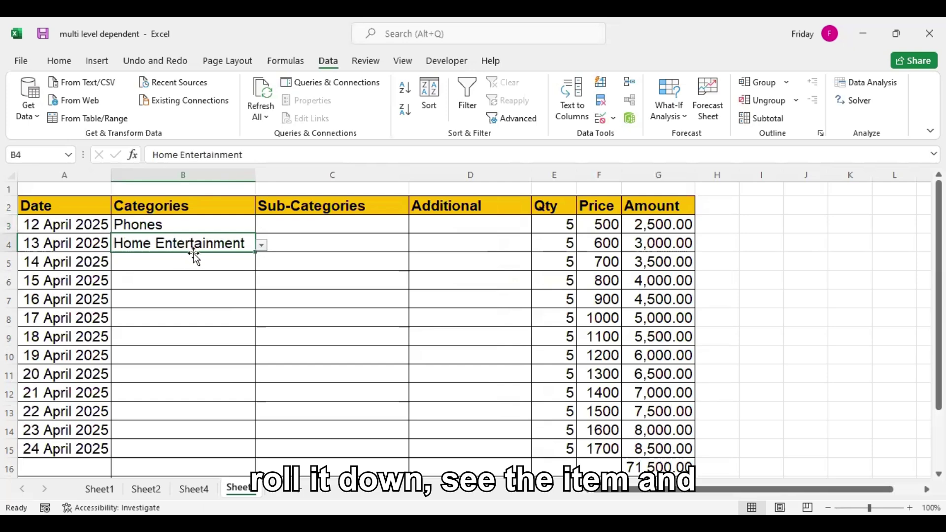
- Compare the categories in B3:B4 on Sheet5 with the Items entries in A4:A5 on Sheet4
{"action": "left_click", "coordinate": [197, 494]}
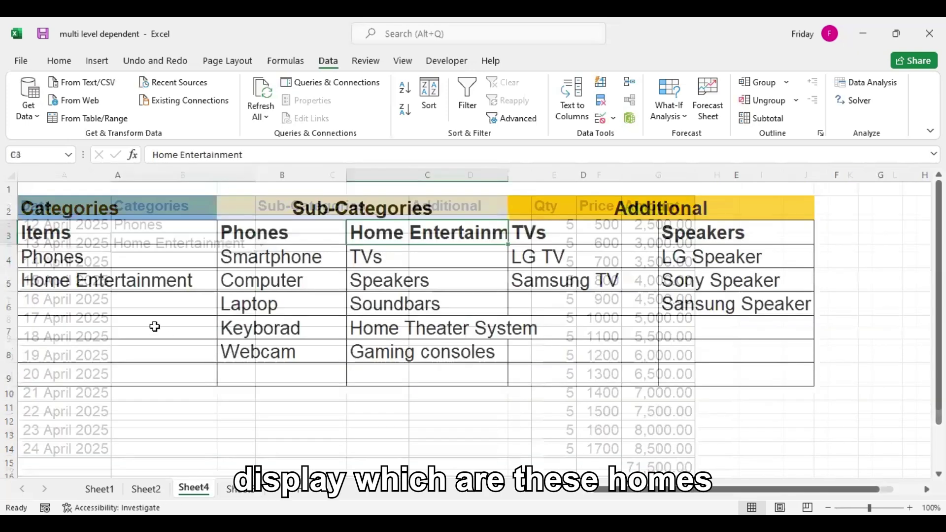
{"action": "left_click", "coordinate": [127, 256]}
{"action": "left_click", "coordinate": [146, 281]}
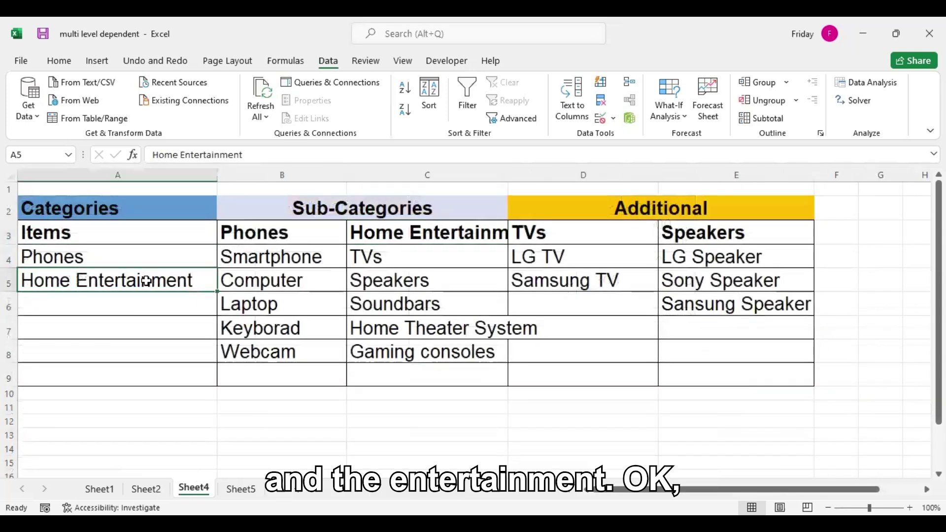
{"action": "left_click", "coordinate": [241, 488]}
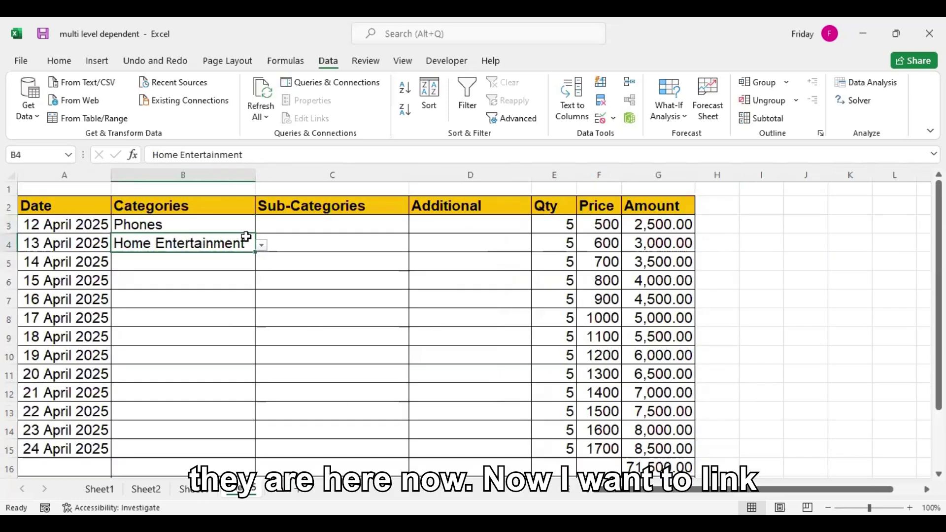
{"action": "left_click", "coordinate": [233, 225]}
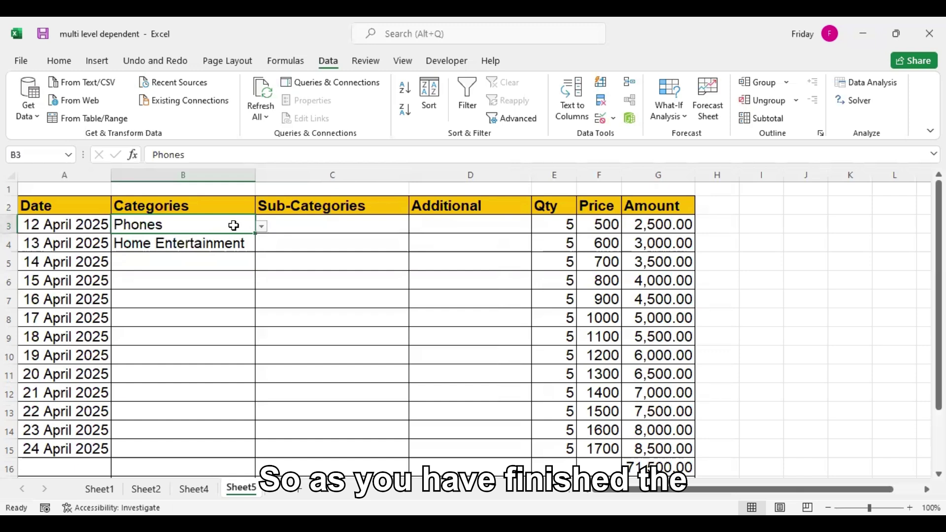
{"action": "left_click", "coordinate": [261, 226]}
{"action": "left_click", "coordinate": [204, 226]}
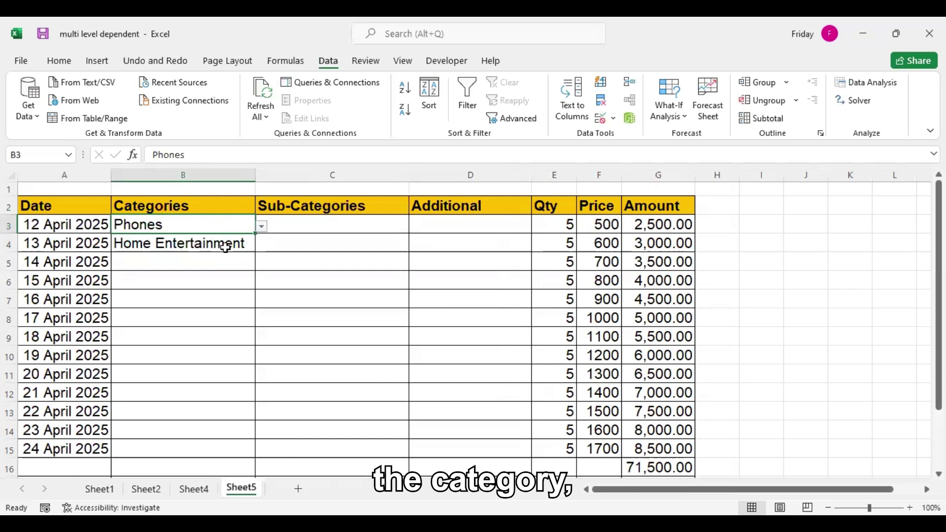
{"action": "left_click_drag", "start_coordinate": [219, 226], "coordinate": [226, 241]}
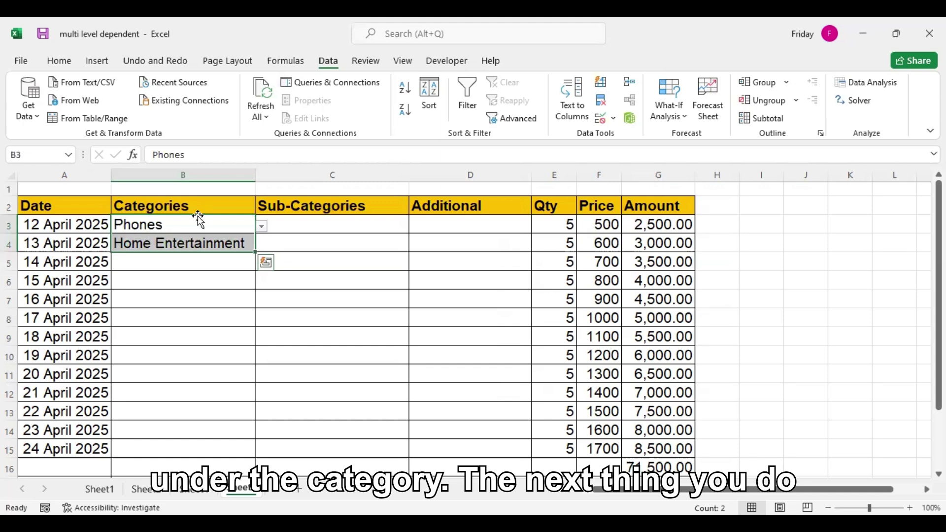
- Start data validation for sub-category cell C3 and allow only List entries
{"action": "left_click", "coordinate": [290, 233]}
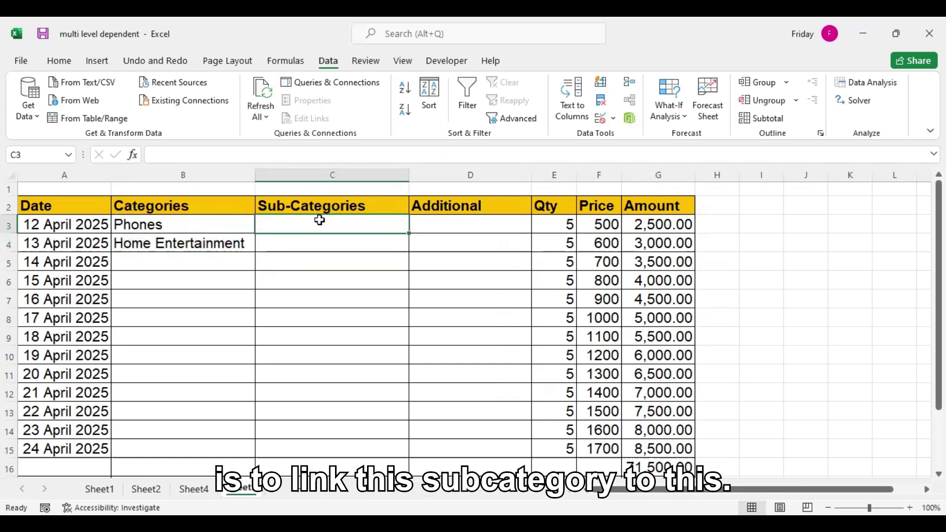
{"action": "left_click", "coordinate": [202, 223]}
{"action": "left_click", "coordinate": [327, 224]}
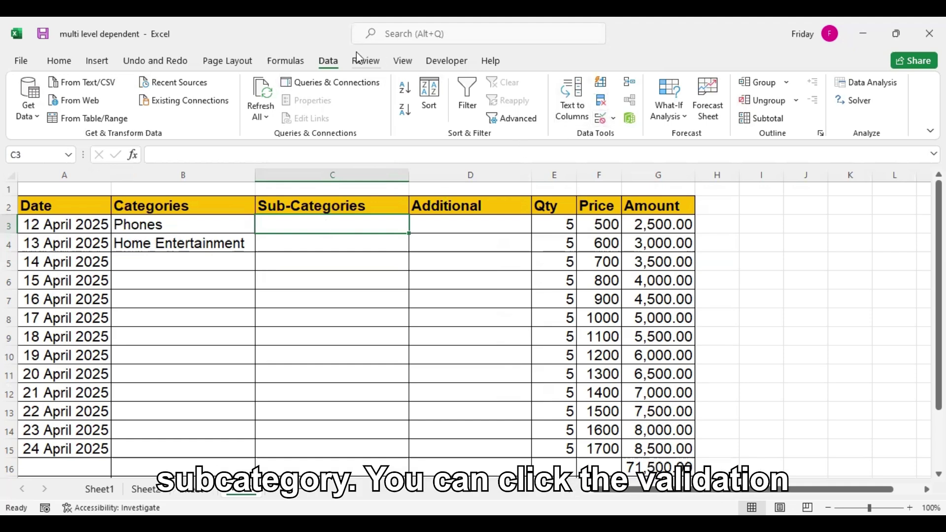
{"action": "left_click", "coordinate": [615, 120]}
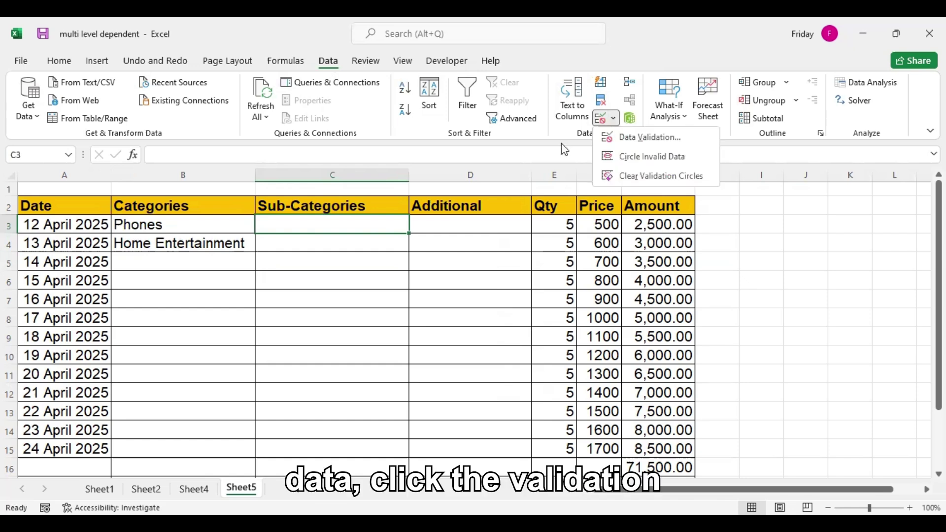
{"action": "left_click", "coordinate": [629, 140]}
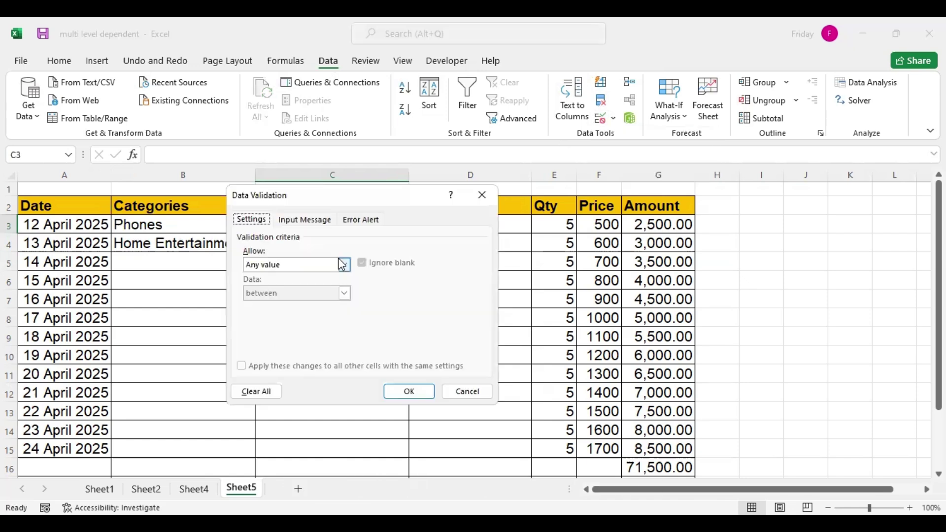
{"action": "left_click", "coordinate": [344, 265]}
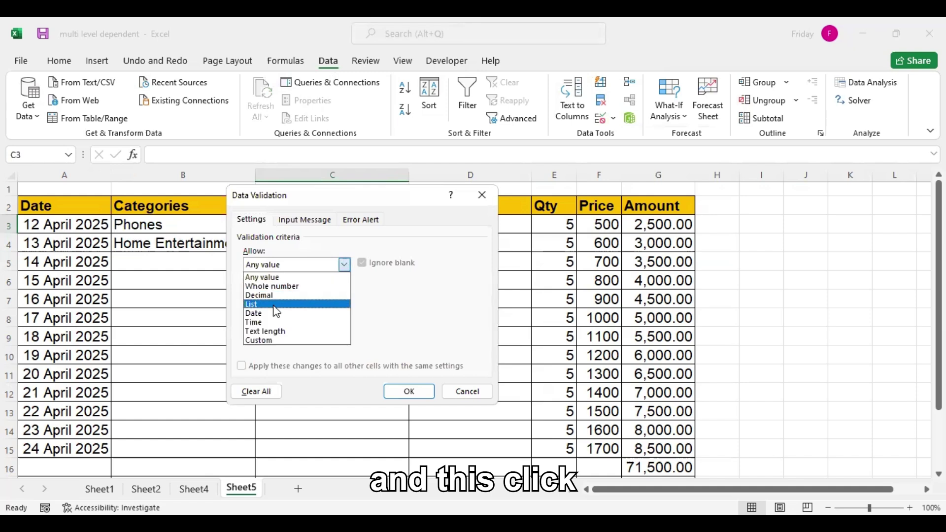
{"action": "left_click", "coordinate": [275, 306]}
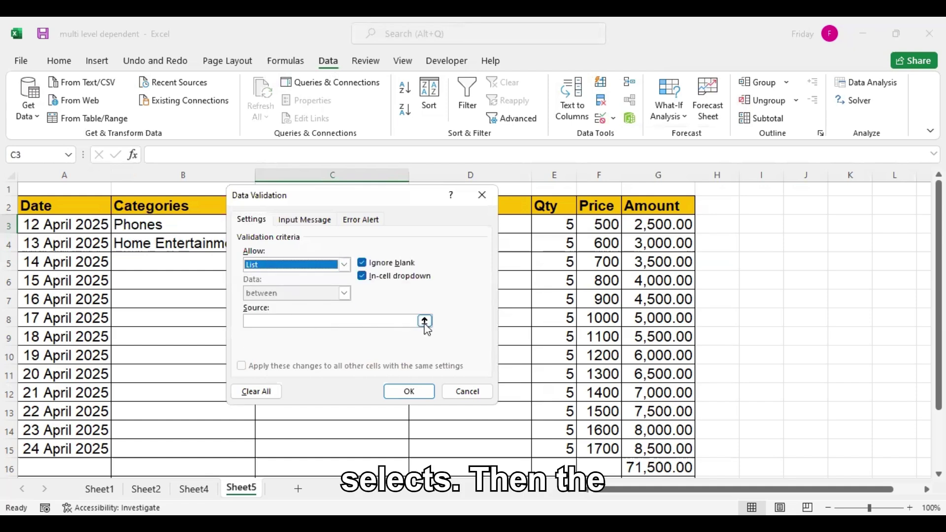
- Set the list source for C3 to =indirect(B3) and apply the validation
{"action": "left_click", "coordinate": [366, 320]}
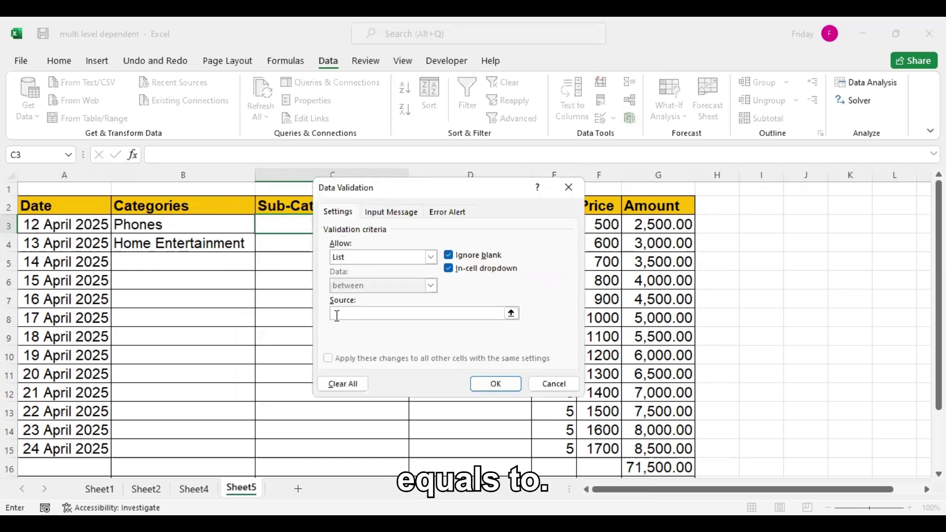
{"action": "type", "text": "=ind"}
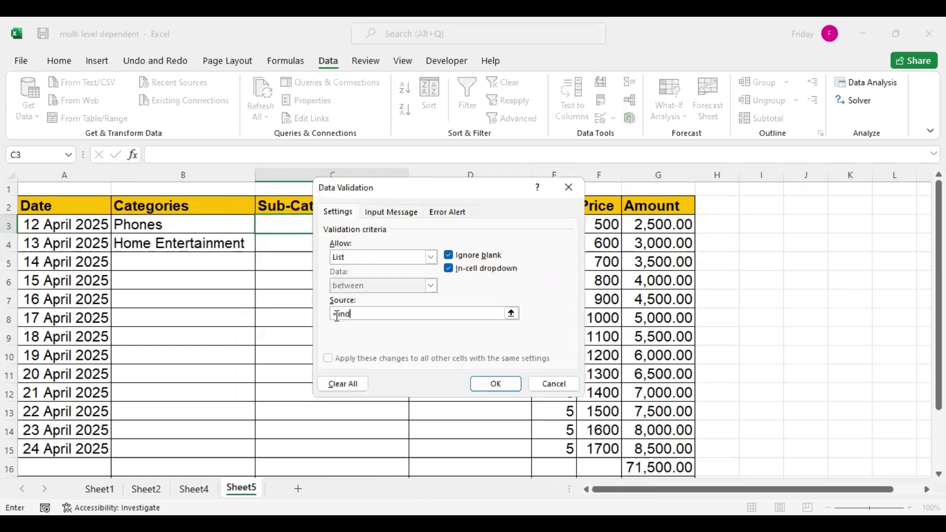
{"action": "type", "text": "ire"}
{"action": "key", "text": "BackSpace"}
{"action": "key", "text": "BackSpace"}
{"action": "key", "text": "BackSpace"}
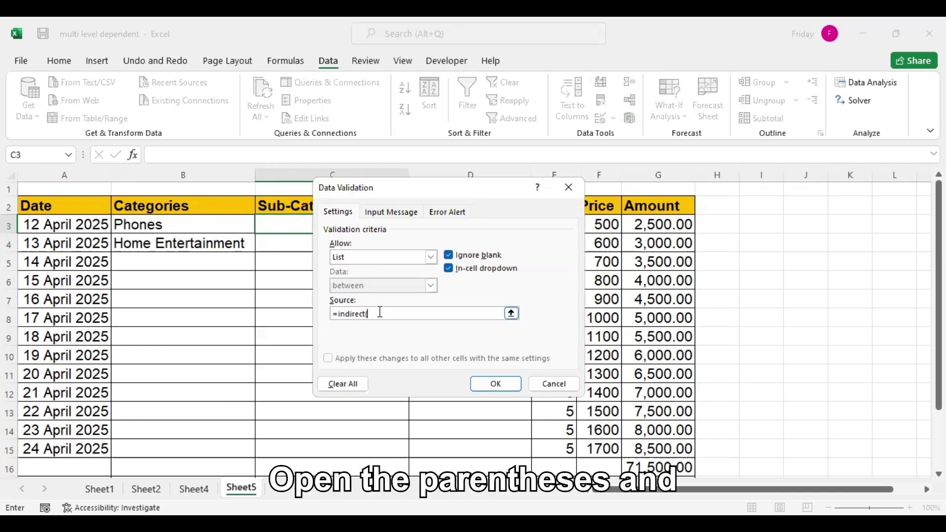
{"action": "type", "text": "B3"}
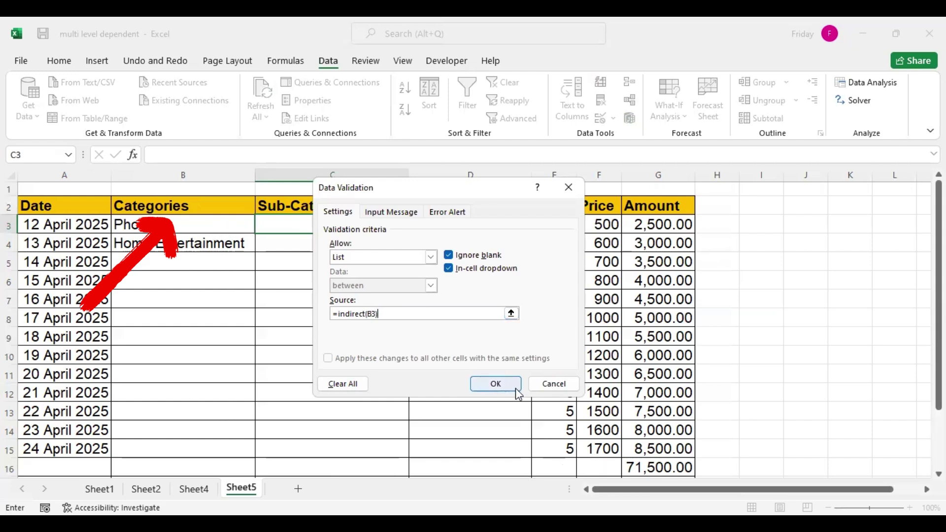
{"action": "left_click", "coordinate": [495, 384]}
- Test the dependent list by choosing Smartphone in C3, switching B3 to Home Entertainment, and rechecking C3
{"action": "left_click", "coordinate": [416, 226]}
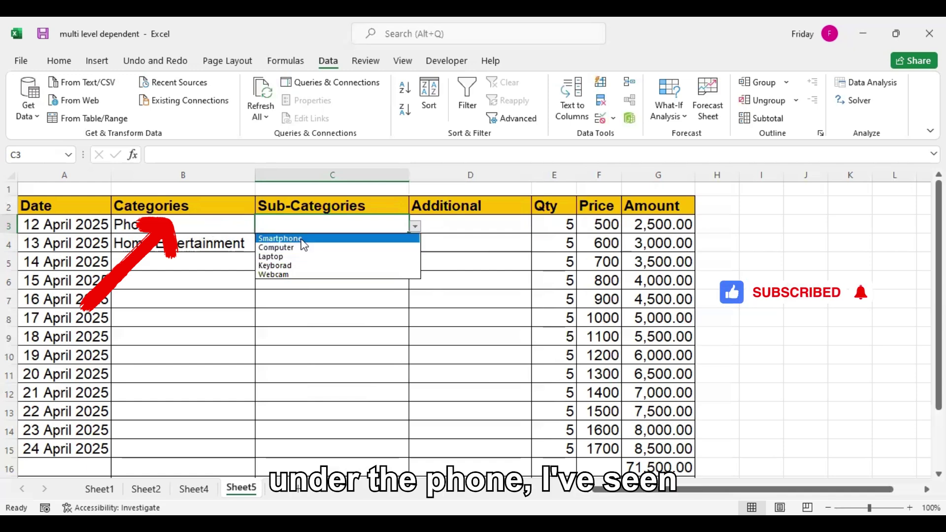
{"action": "left_click", "coordinate": [303, 240]}
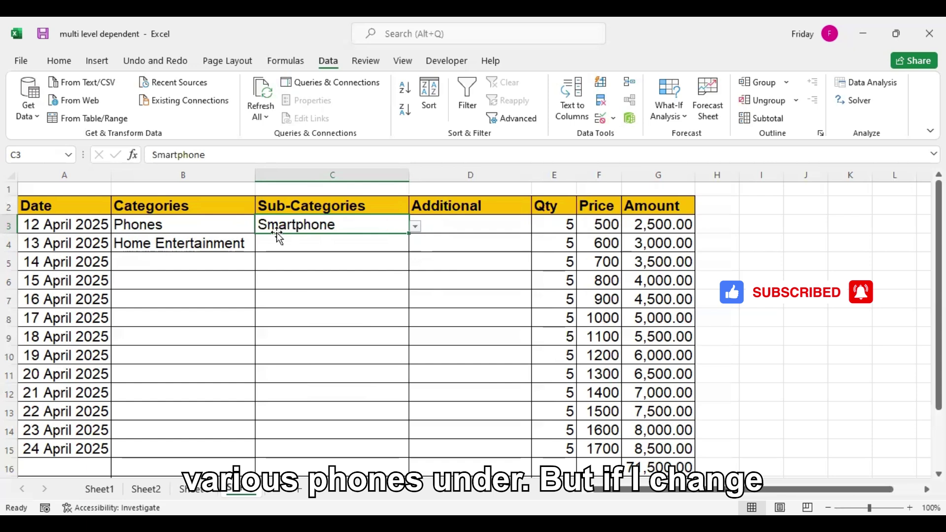
{"action": "left_click", "coordinate": [247, 224]}
{"action": "left_click", "coordinate": [261, 225]}
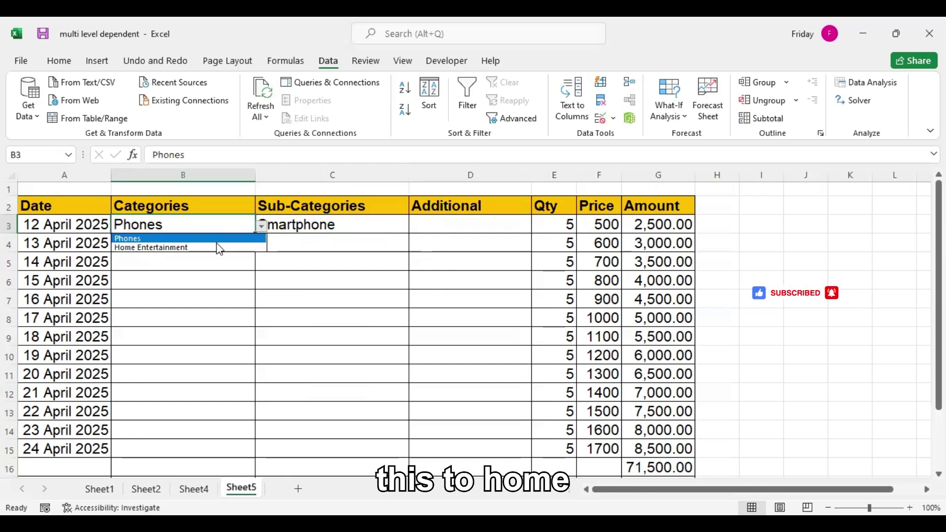
{"action": "left_click", "coordinate": [217, 244]}
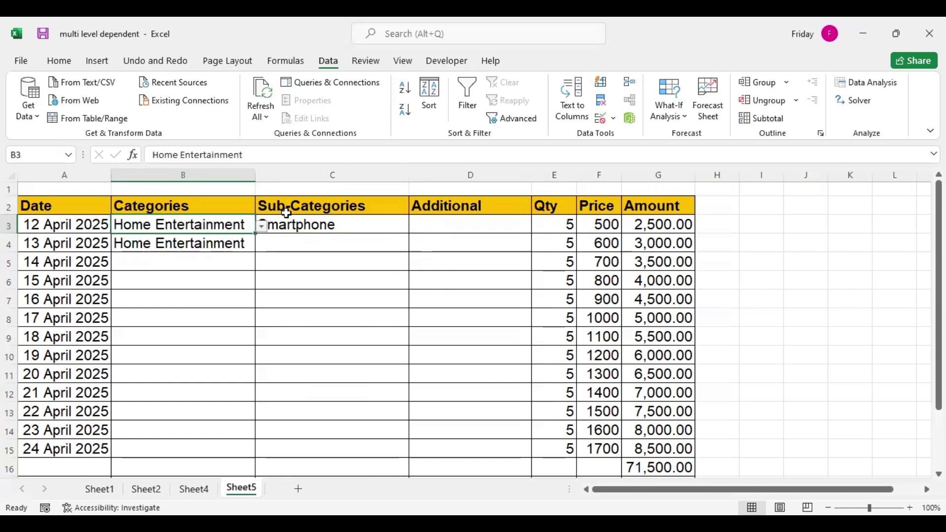
{"action": "left_click", "coordinate": [389, 221]}
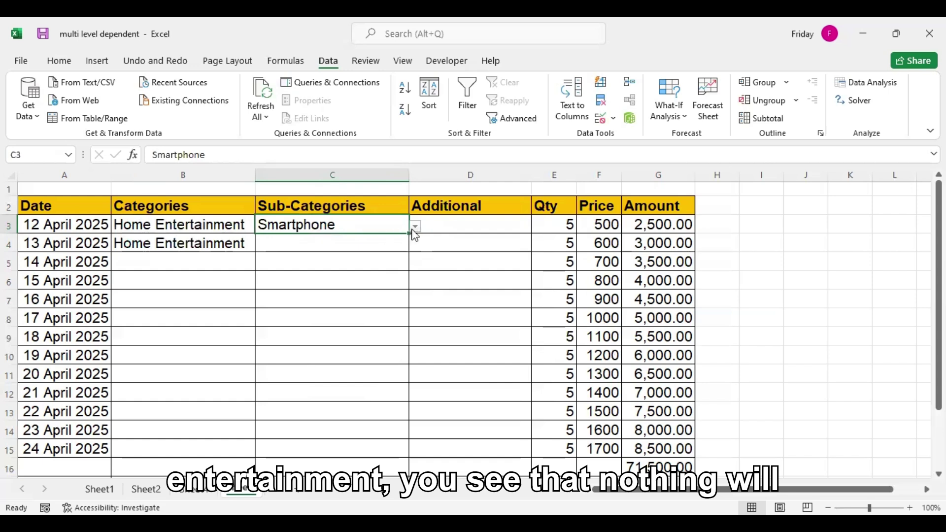
{"action": "left_click", "coordinate": [166, 225]}
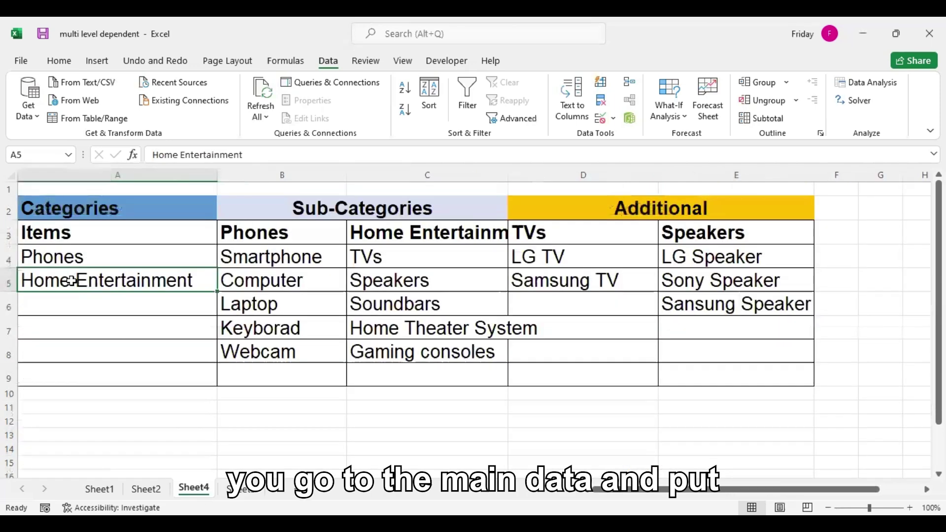
- On Sheet4, change the labels in A5 and C3 to Home_Entertainment
{"action": "double_click", "coordinate": [76, 281]}
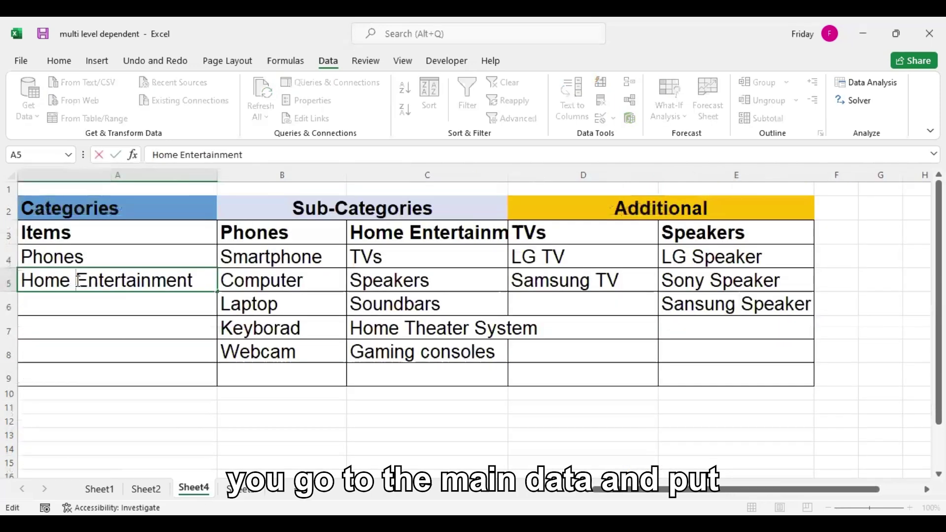
{"action": "key", "text": "BackSpace"}
{"action": "type", "text": "_"}
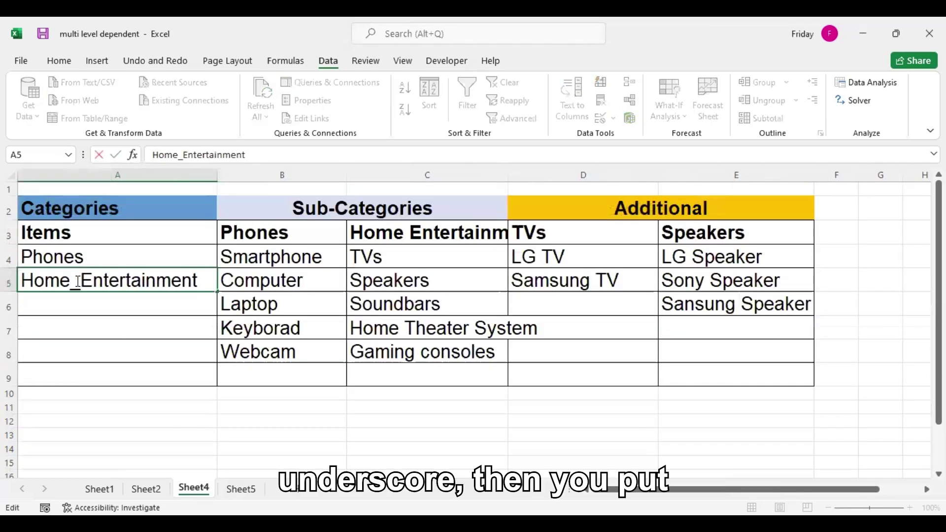
{"action": "left_click", "coordinate": [411, 233]}
{"action": "double_click", "coordinate": [411, 233]}
{"action": "key", "text": "BackSpace"}
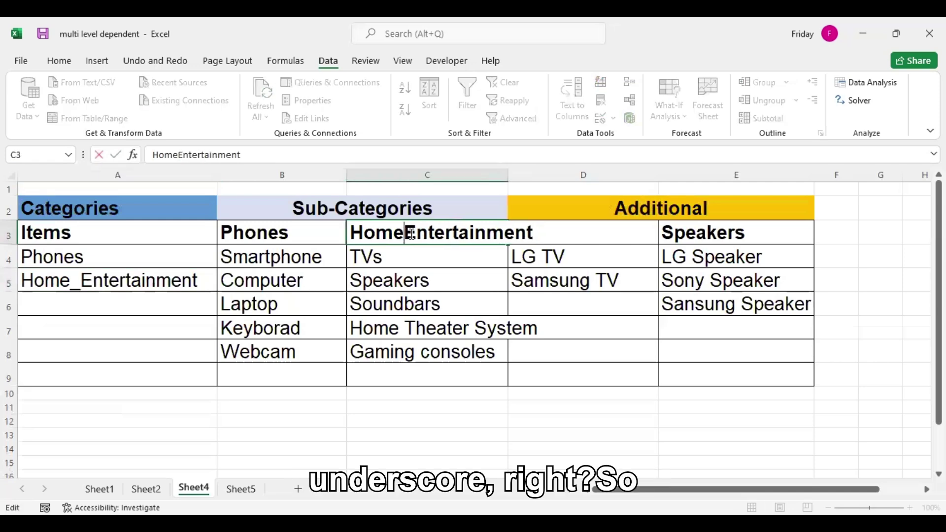
{"action": "type", "text": "_"}
{"action": "left_click", "coordinate": [390, 274]}
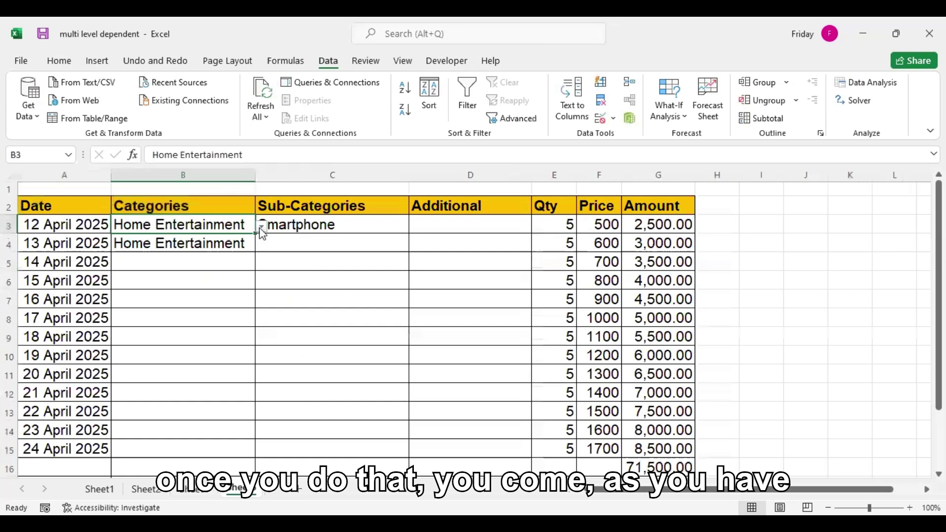
- On Sheet5, choose Home_Entertainment in B3 and TVs from the dependent drop-down in C3
{"action": "left_click", "coordinate": [261, 226]}
{"action": "left_click", "coordinate": [216, 248]}
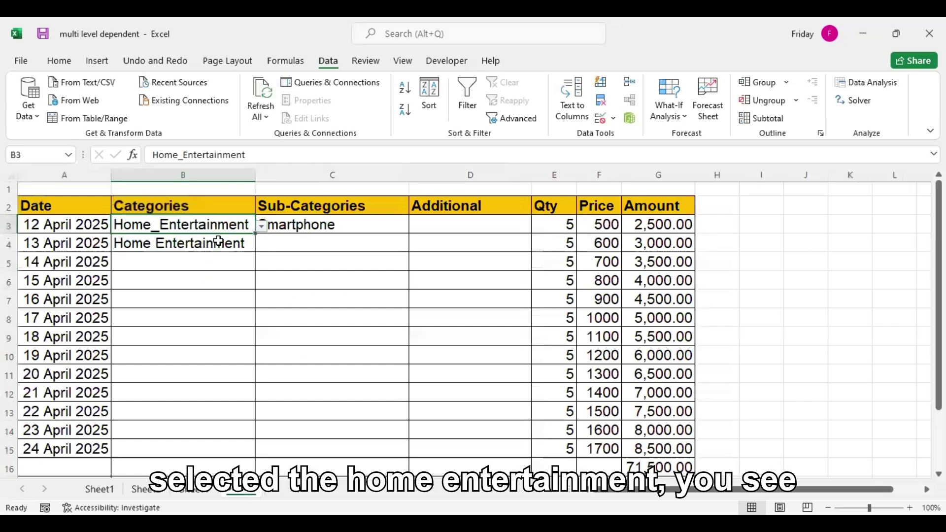
{"action": "left_click", "coordinate": [303, 228]}
{"action": "left_click", "coordinate": [415, 227]}
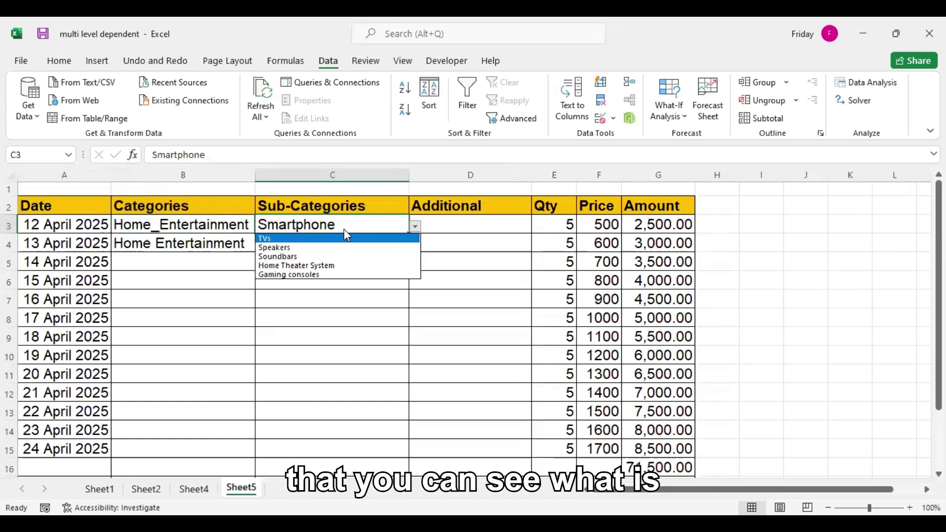
{"action": "left_click", "coordinate": [287, 239]}
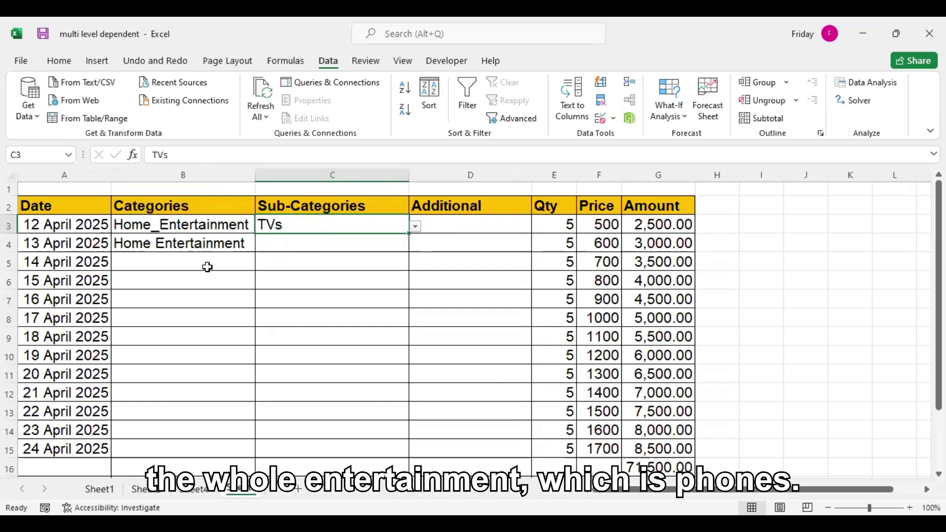
- Review the Home_Entertainment list in column C of Sheet4, and choose Soundbars in C3 on Sheet5
{"action": "left_click", "coordinate": [193, 488]}
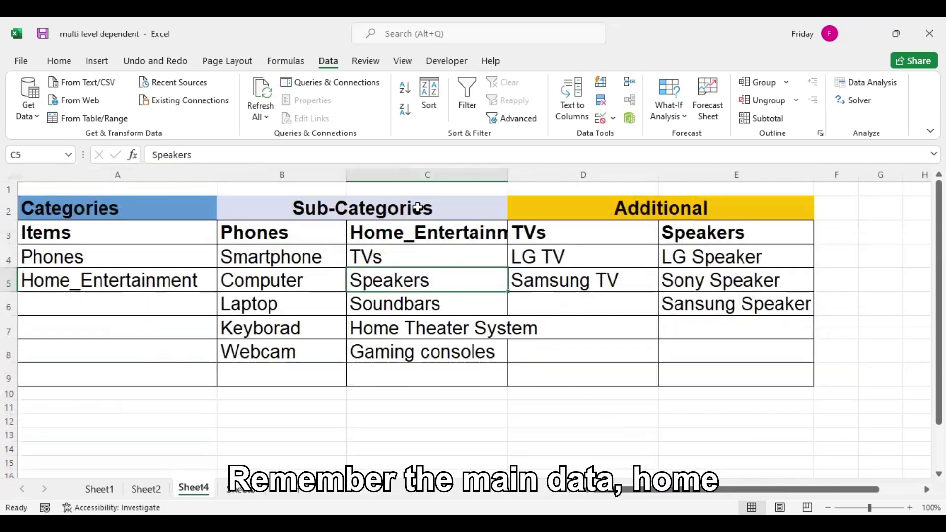
{"action": "left_click", "coordinate": [399, 232]}
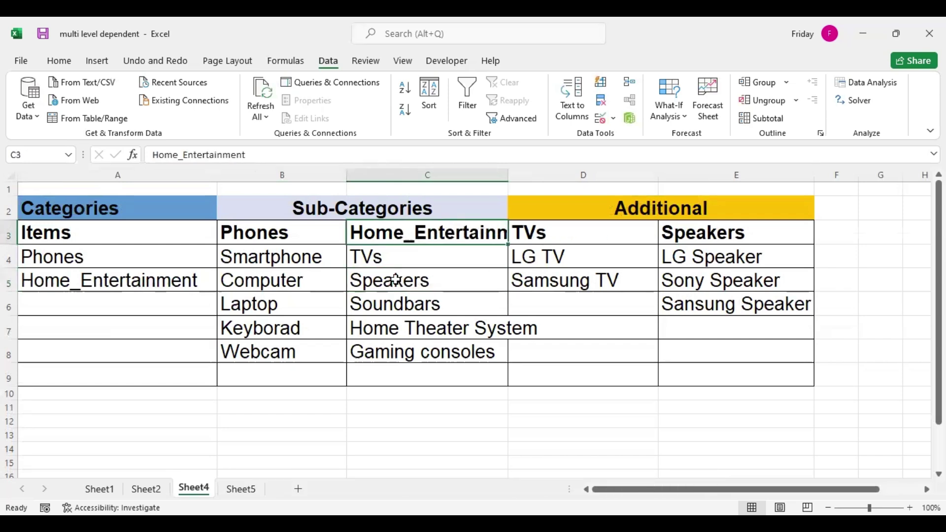
{"action": "left_click", "coordinate": [386, 258]}
{"action": "left_click", "coordinate": [399, 278]}
{"action": "left_click", "coordinate": [403, 297]}
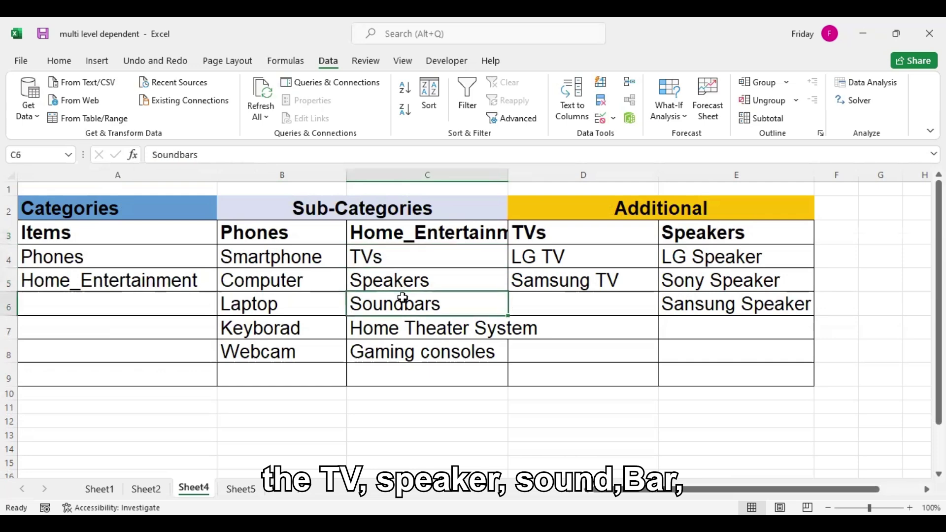
{"action": "left_click", "coordinate": [238, 490]}
{"action": "left_click", "coordinate": [415, 226]}
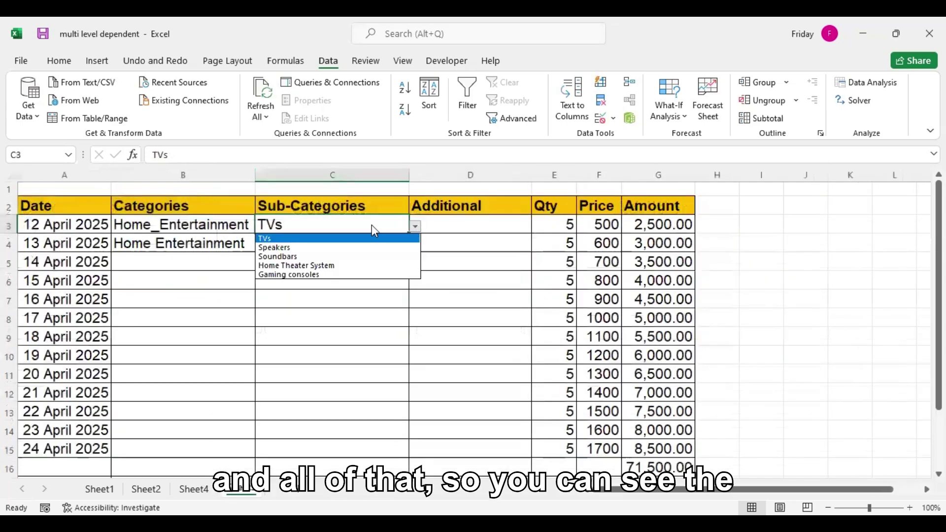
{"action": "left_click", "coordinate": [294, 257]}
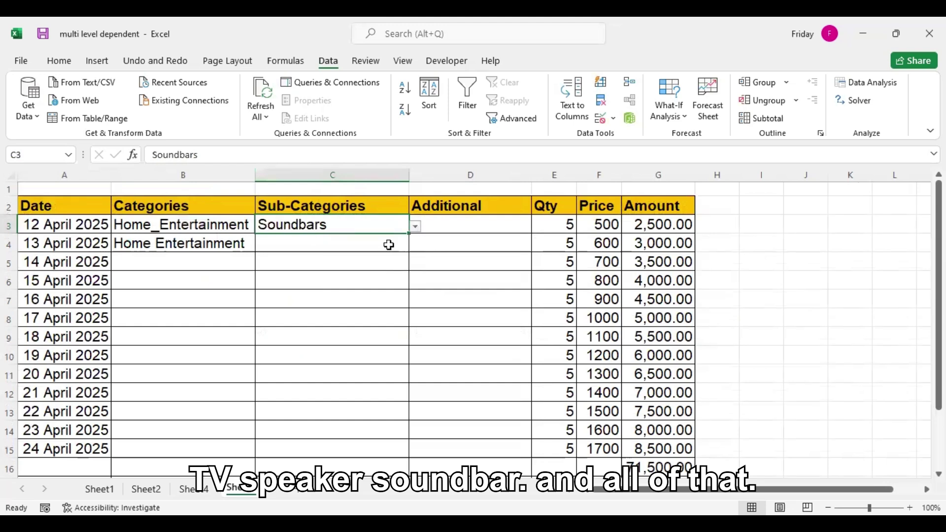
{"action": "left_click", "coordinate": [353, 245]}
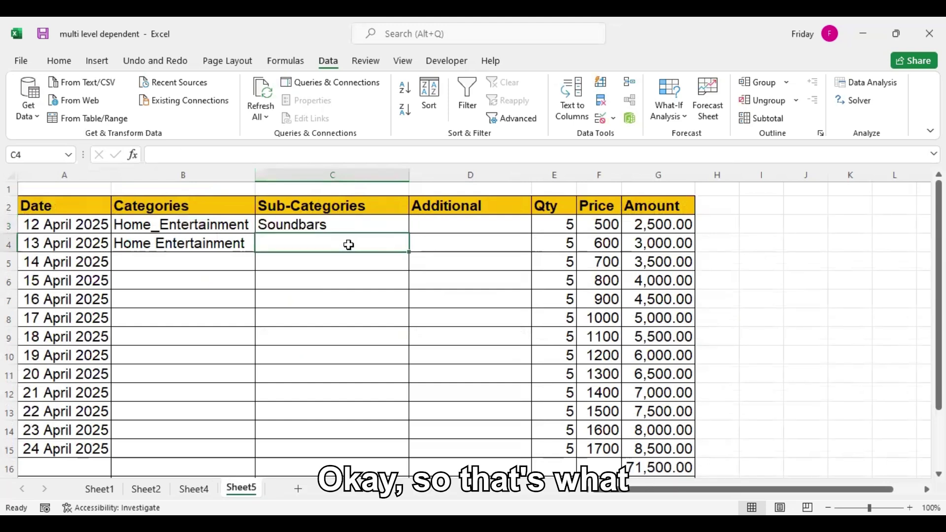
{"action": "left_click", "coordinate": [382, 228]}
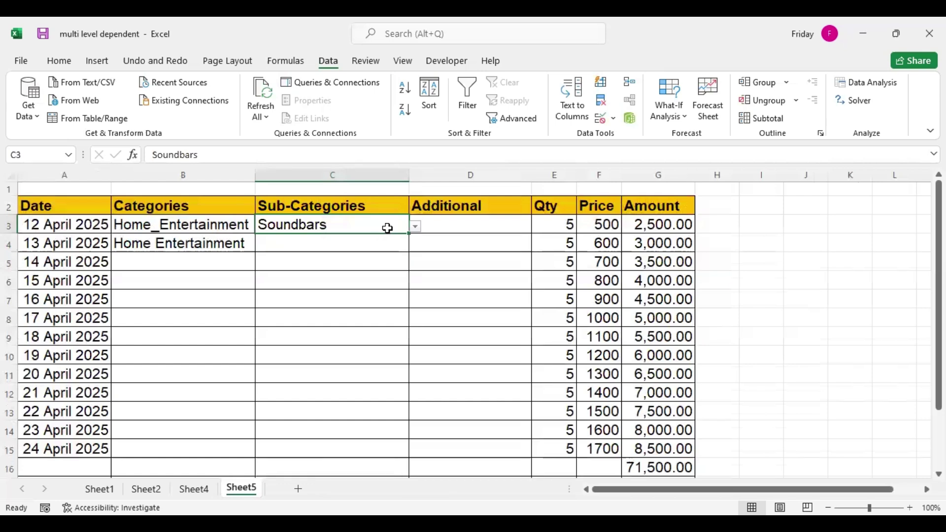
{"action": "left_click", "coordinate": [452, 217]}
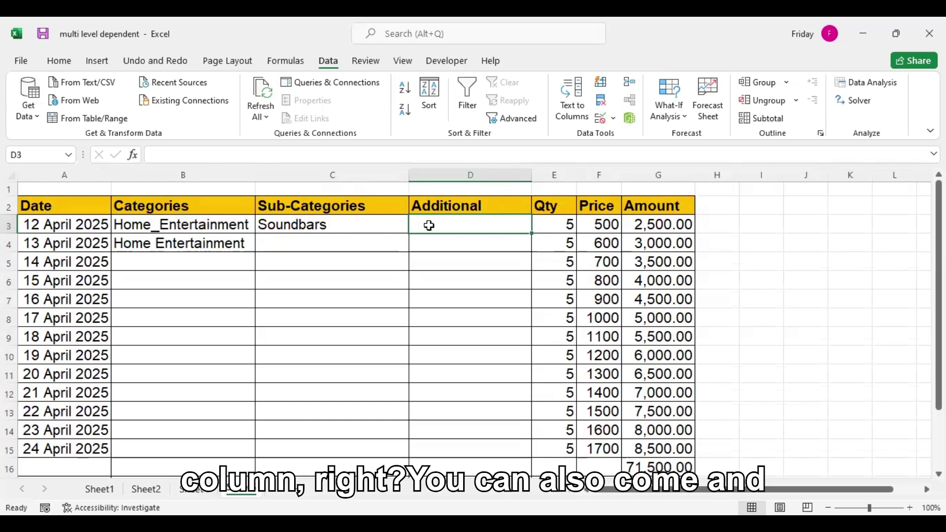
{"action": "type", "text": "="}
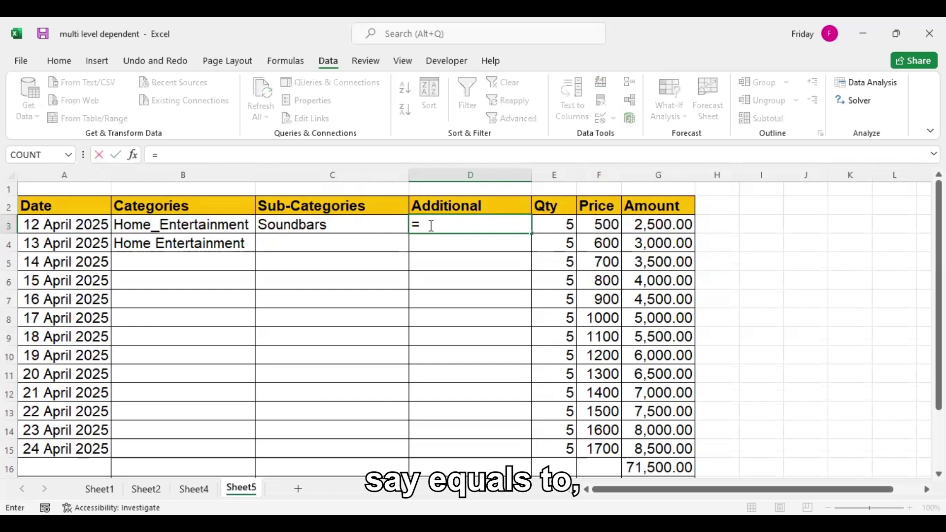
{"action": "key", "text": "BackSpace"}
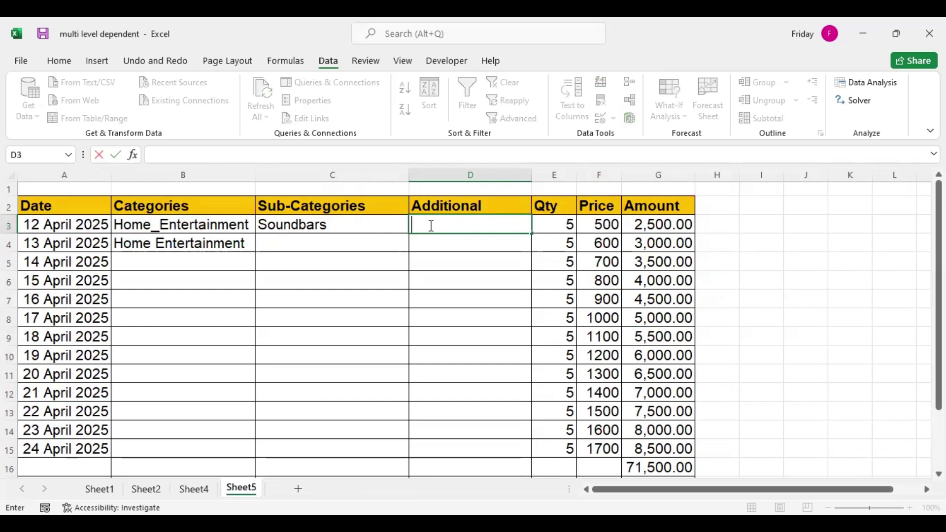
{"action": "key", "text": "Return"}
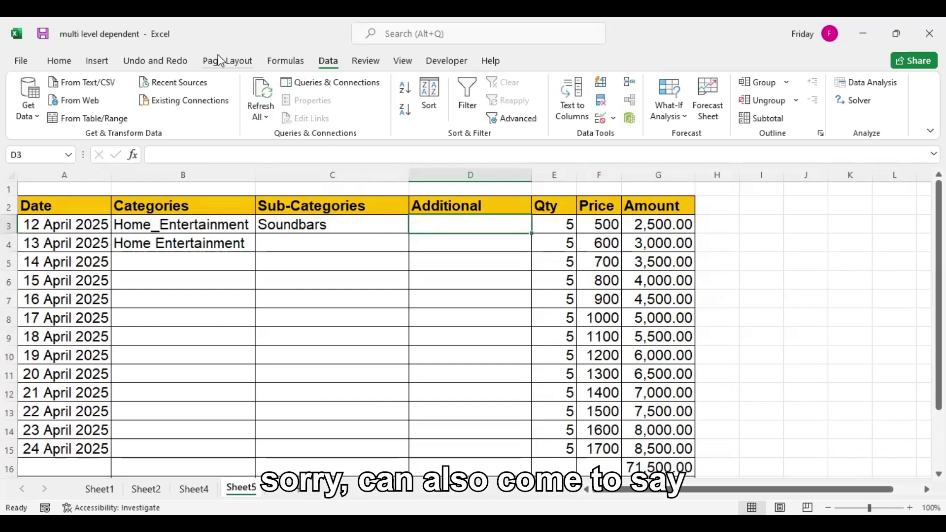
- Apply list data validation to D3 with the source =indirect(C3), continuing despite the source error
{"action": "left_click", "coordinate": [615, 119]}
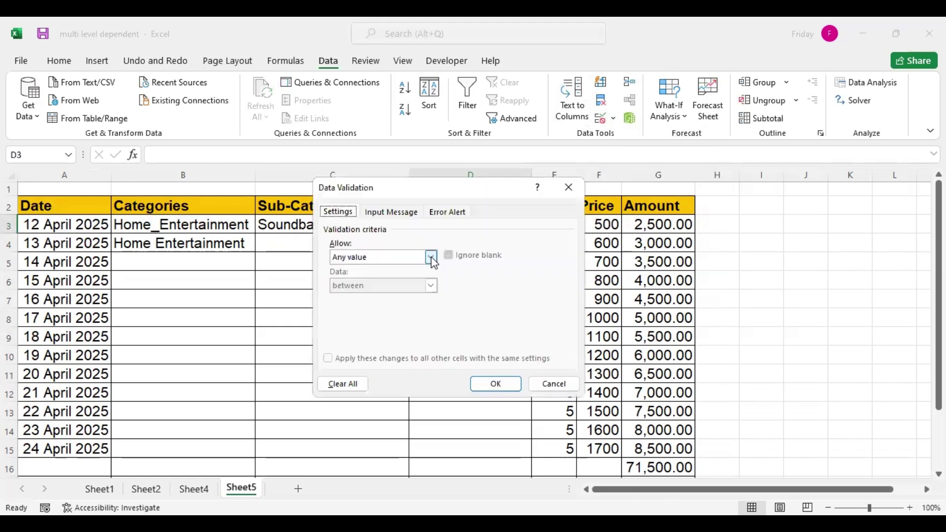
{"action": "left_click", "coordinate": [430, 257]}
{"action": "left_click", "coordinate": [357, 298]}
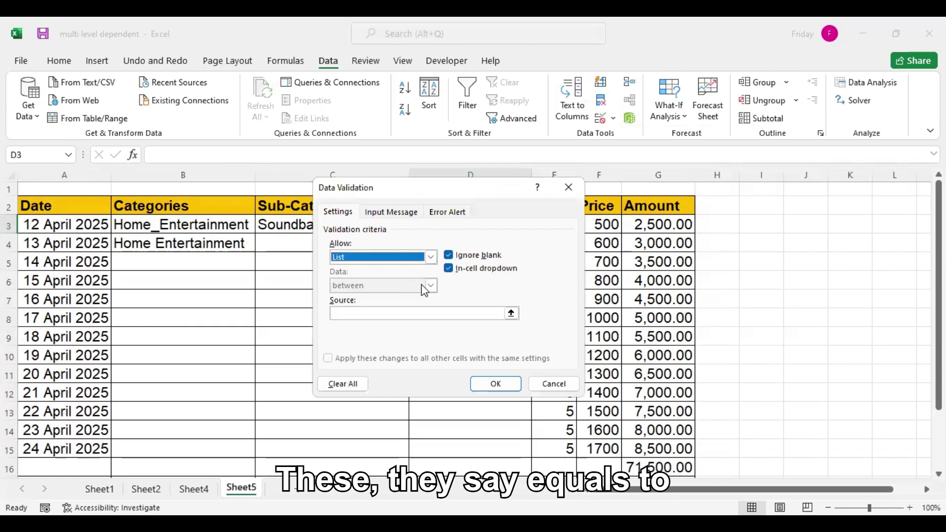
{"action": "left_click", "coordinate": [483, 314]}
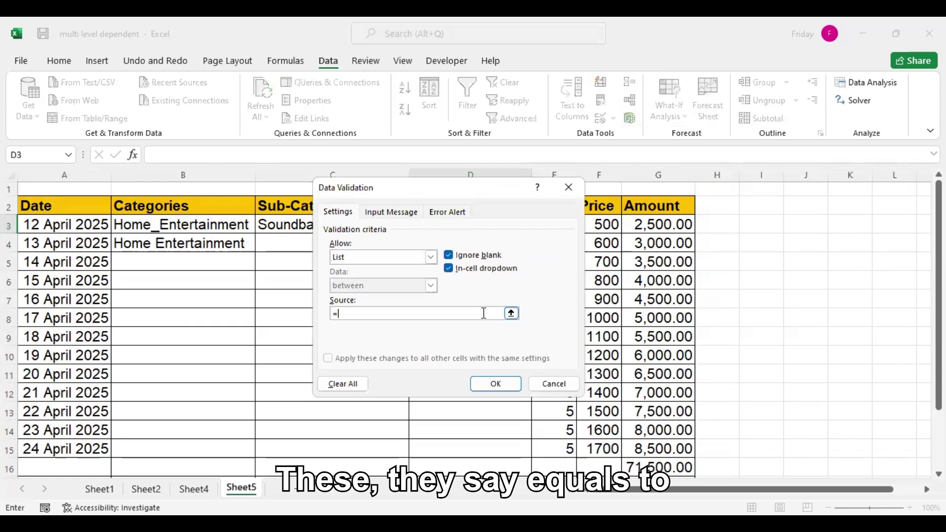
{"action": "type", "text": "=indirec"}
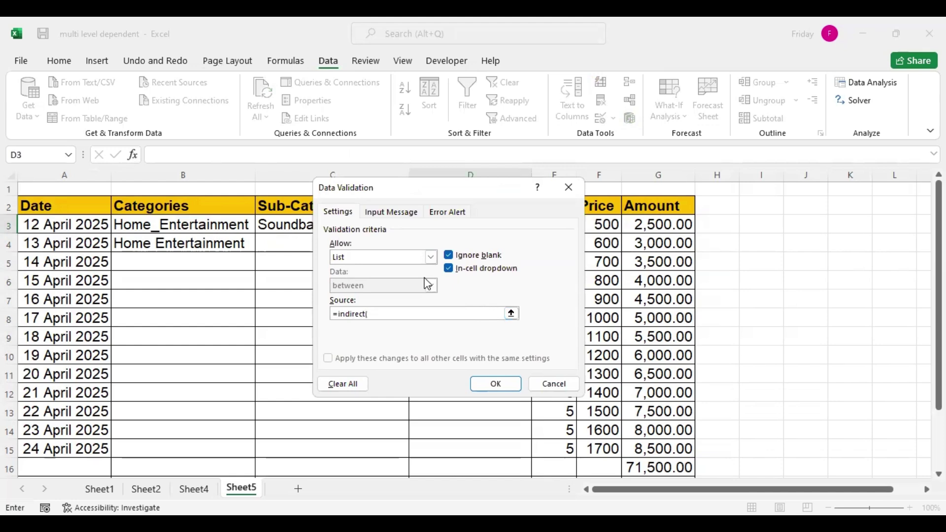
{"action": "type", "text": "t("}
{"action": "left_click_drag", "start_coordinate": [421, 192], "coordinate": [581, 169]}
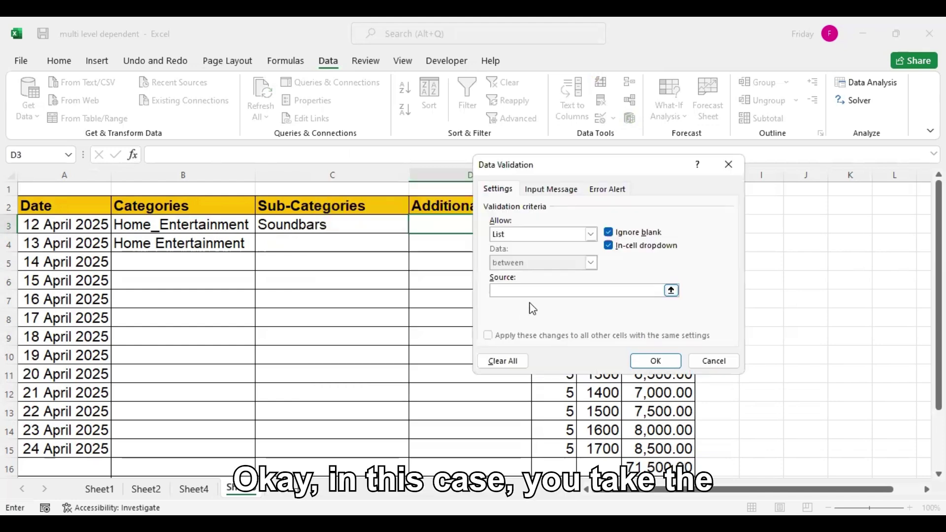
{"action": "type", "text": "C"}
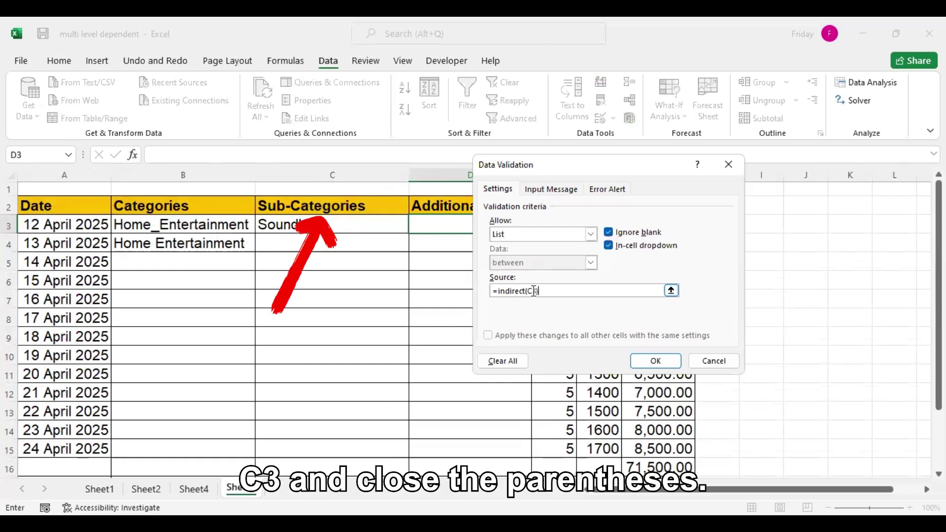
{"action": "type", "text": "3)"}
{"action": "left_click", "coordinate": [658, 360]}
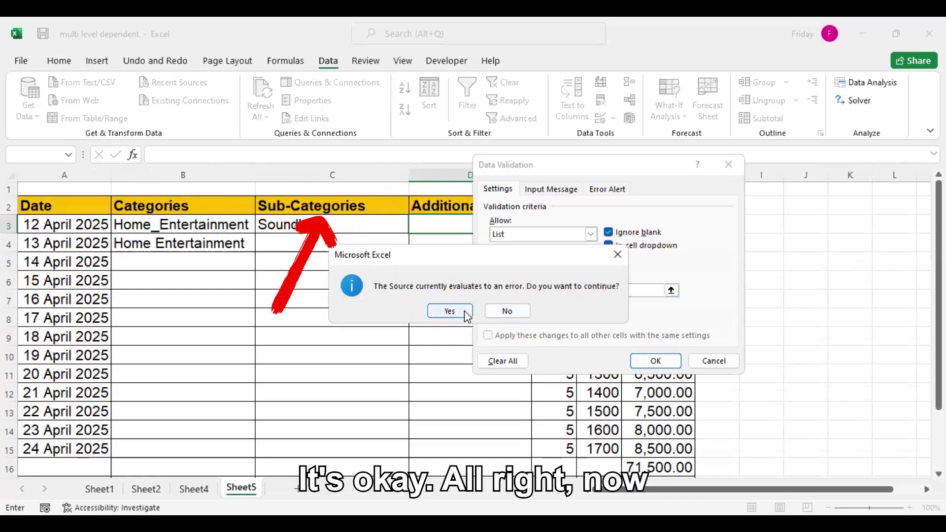
{"action": "left_click", "coordinate": [449, 310]}
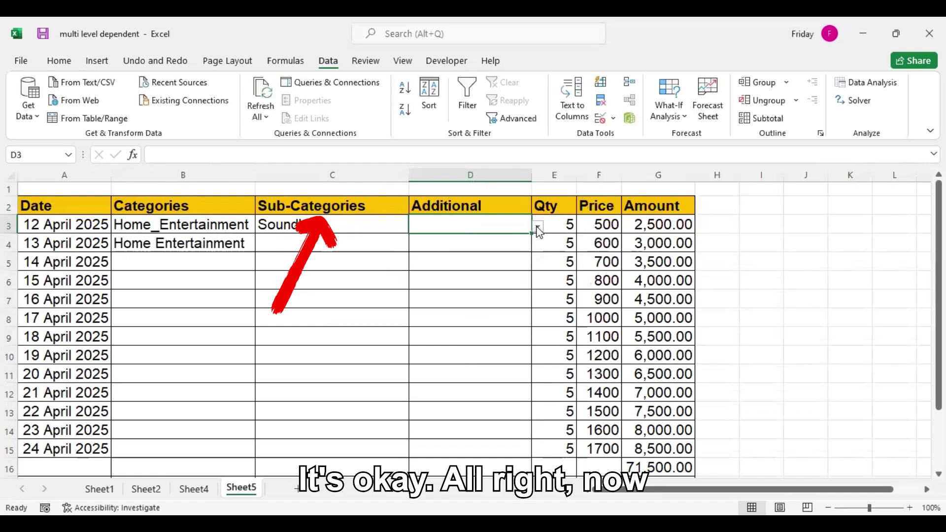
- On Sheet4, compare the Home_Entertainment sub-categories in column C with the TVs and Speakers headings under Additional
{"action": "left_click", "coordinate": [338, 227]}
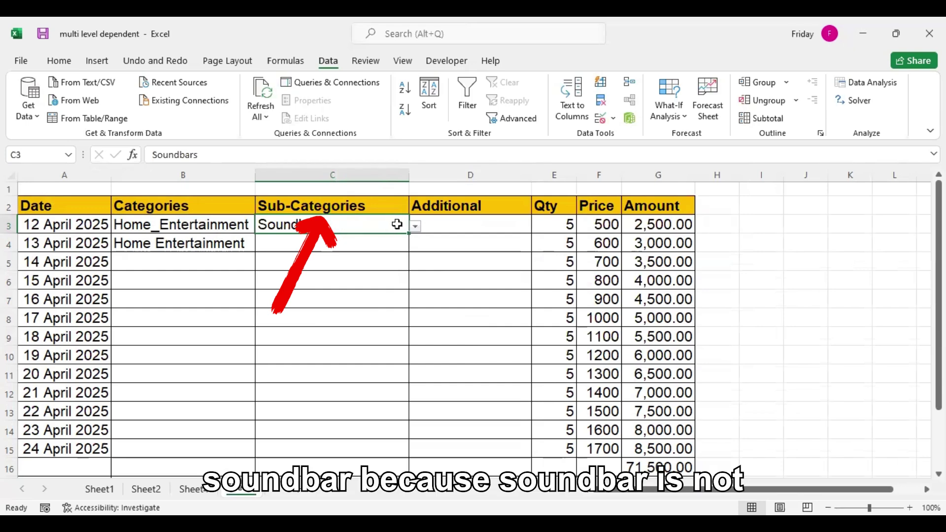
{"action": "left_click", "coordinate": [192, 489]}
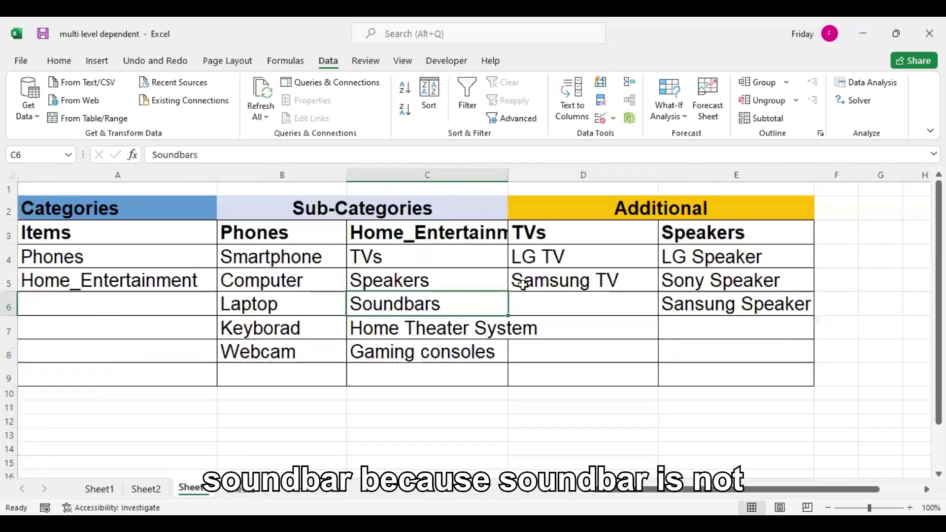
{"action": "left_click", "coordinate": [389, 268]}
{"action": "left_click", "coordinate": [532, 241]}
{"action": "left_click", "coordinate": [433, 279]}
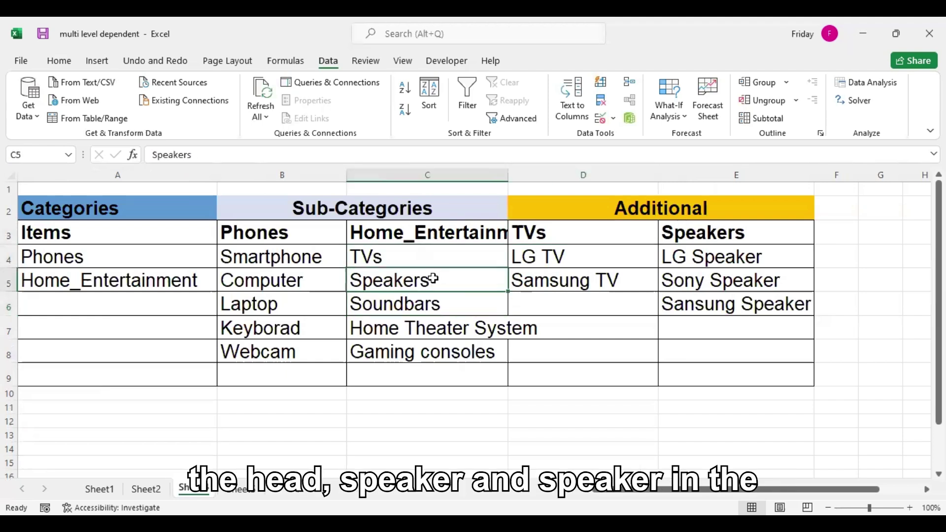
{"action": "left_click", "coordinate": [714, 229]}
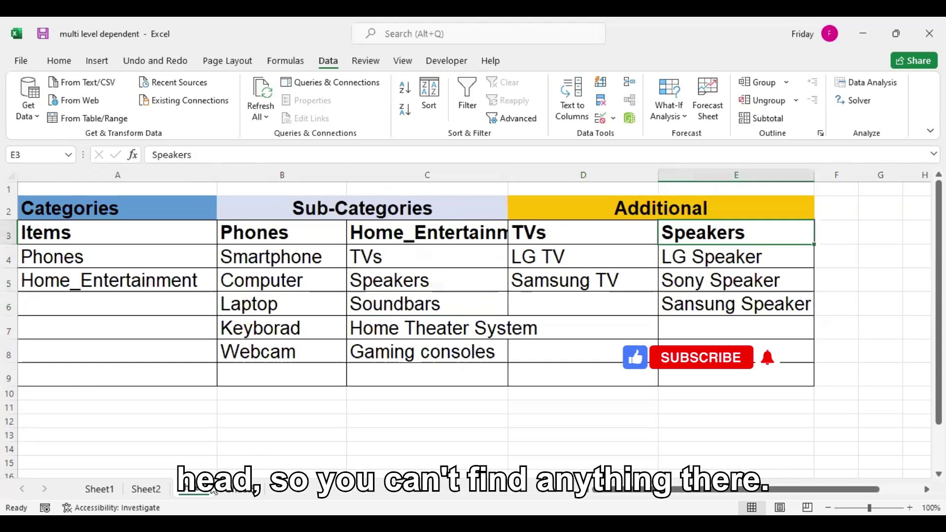
- On Sheet5, choose TVs in C3 and LG TV from the dependent drop-down in D3
{"action": "left_click", "coordinate": [243, 490]}
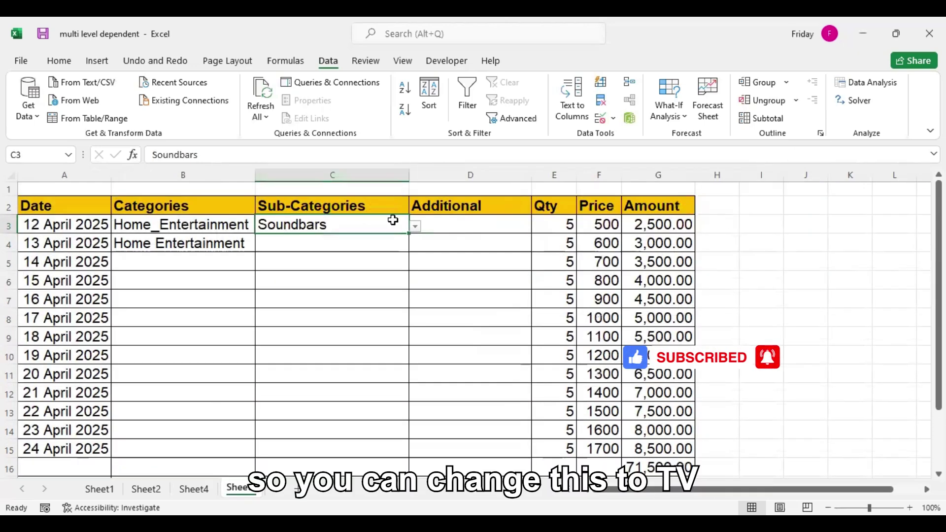
{"action": "left_click", "coordinate": [415, 227]}
{"action": "left_click", "coordinate": [325, 238]}
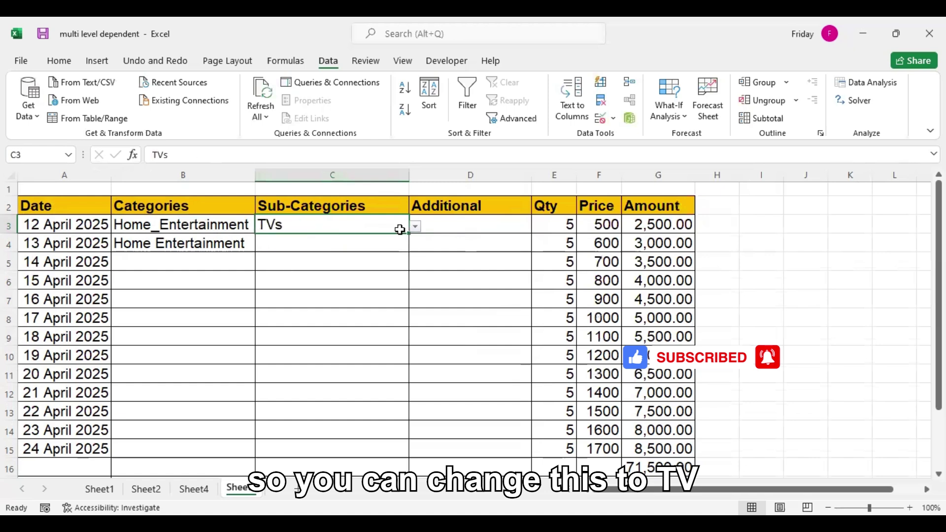
{"action": "left_click", "coordinate": [461, 227]}
{"action": "left_click", "coordinate": [538, 226]}
{"action": "left_click", "coordinate": [471, 238]}
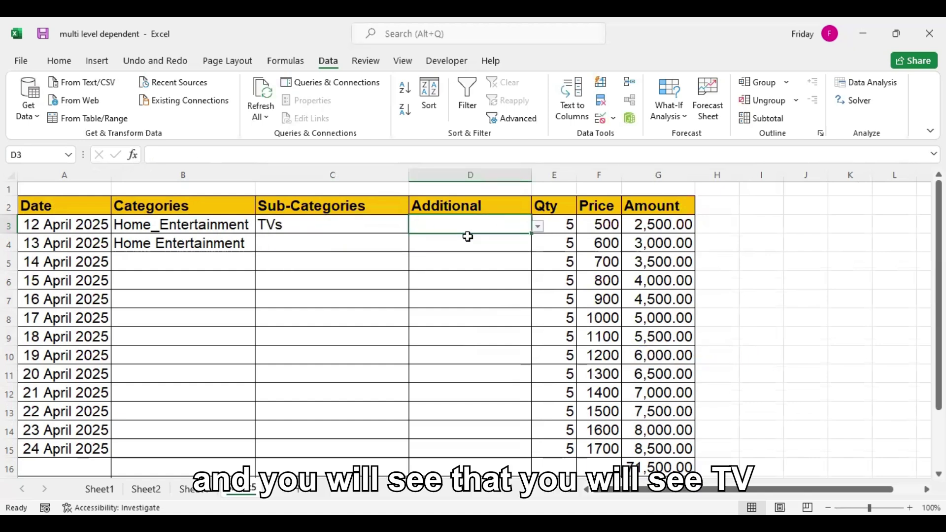
- Fill the TVs sub-category in C3 and the Home_Entertainment category in B3 down to row 4
{"action": "left_click_drag", "start_coordinate": [229, 236], "coordinate": [233, 230]}
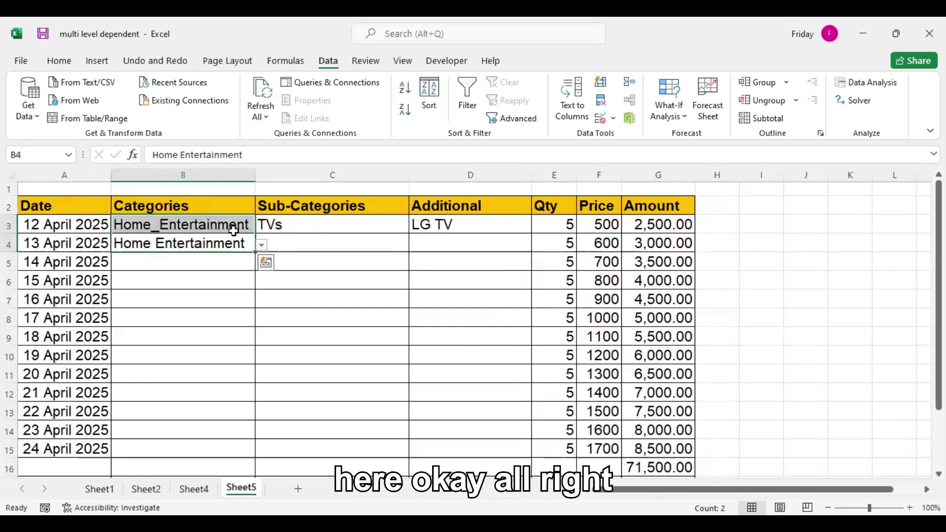
{"action": "left_click", "coordinate": [244, 226]}
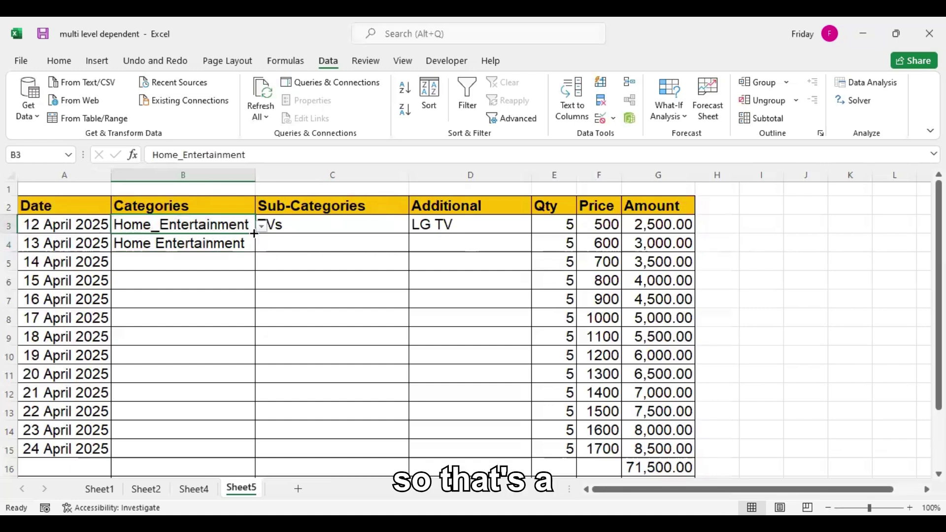
{"action": "left_click", "coordinate": [266, 229]}
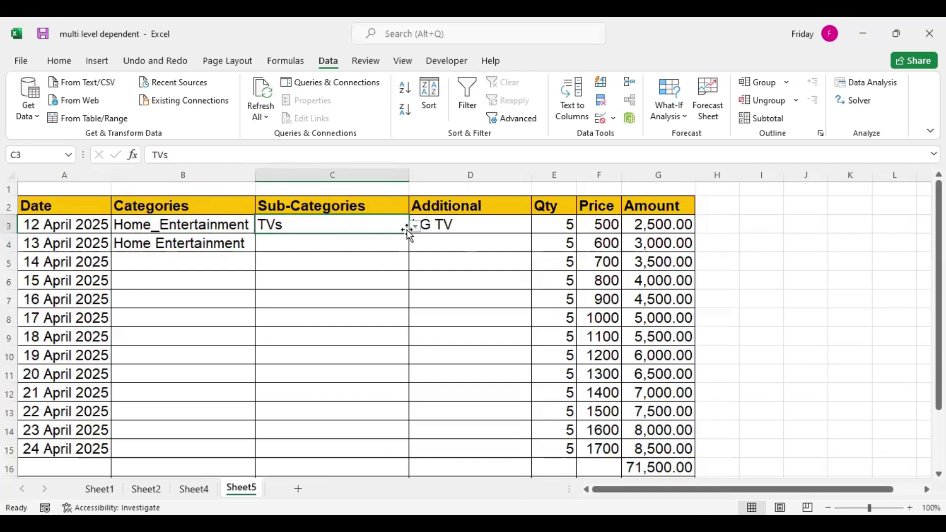
{"action": "left_click_drag", "start_coordinate": [408, 235], "coordinate": [415, 250]}
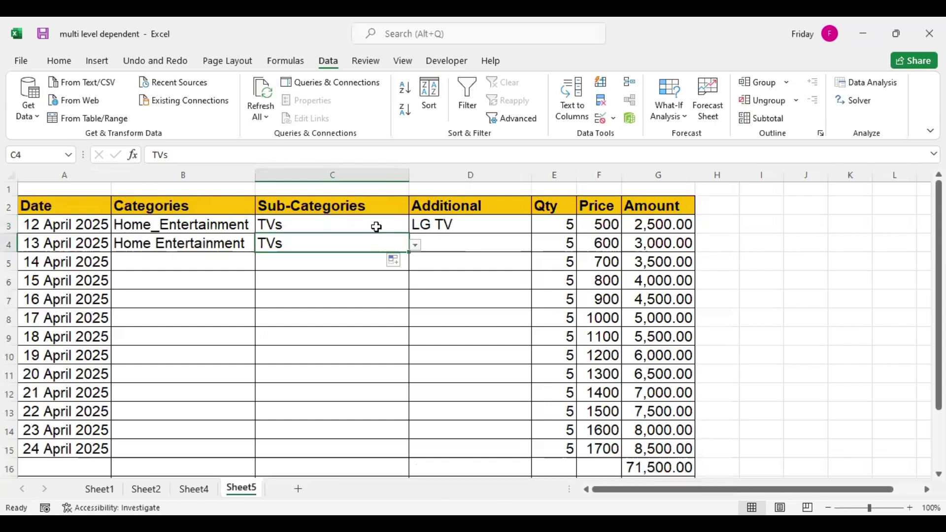
{"action": "left_click", "coordinate": [234, 226]}
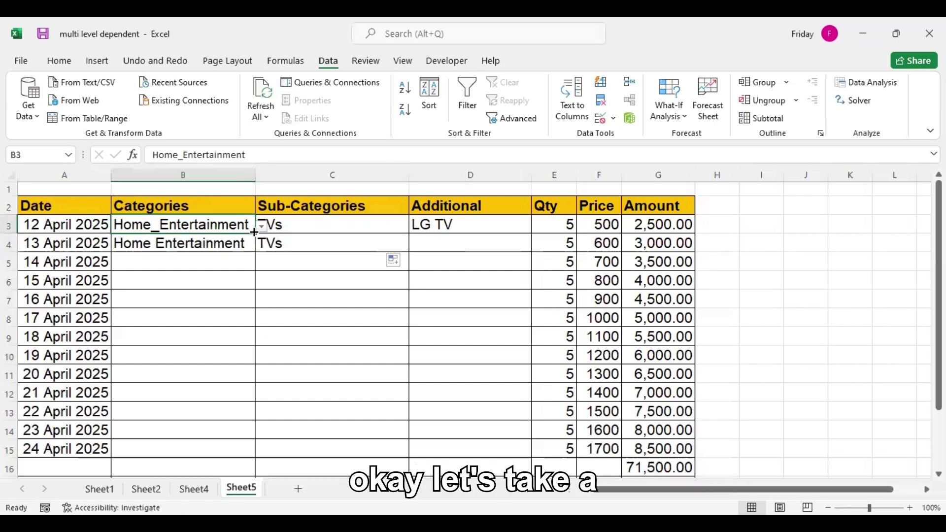
{"action": "left_click_drag", "start_coordinate": [254, 232], "coordinate": [251, 244]}
- Choose Speakers from the sub-category drop-down in C4
{"action": "left_click", "coordinate": [361, 220]}
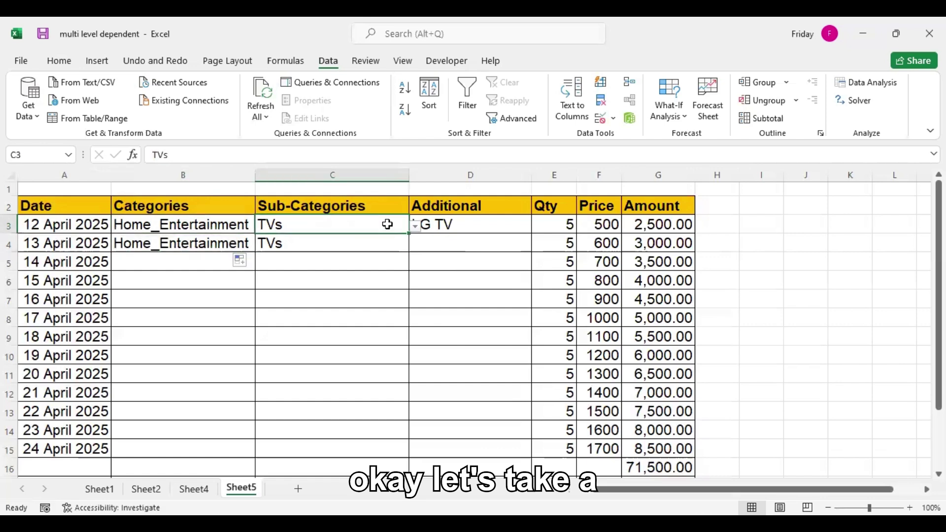
{"action": "left_click", "coordinate": [399, 243]}
{"action": "left_click", "coordinate": [415, 245]}
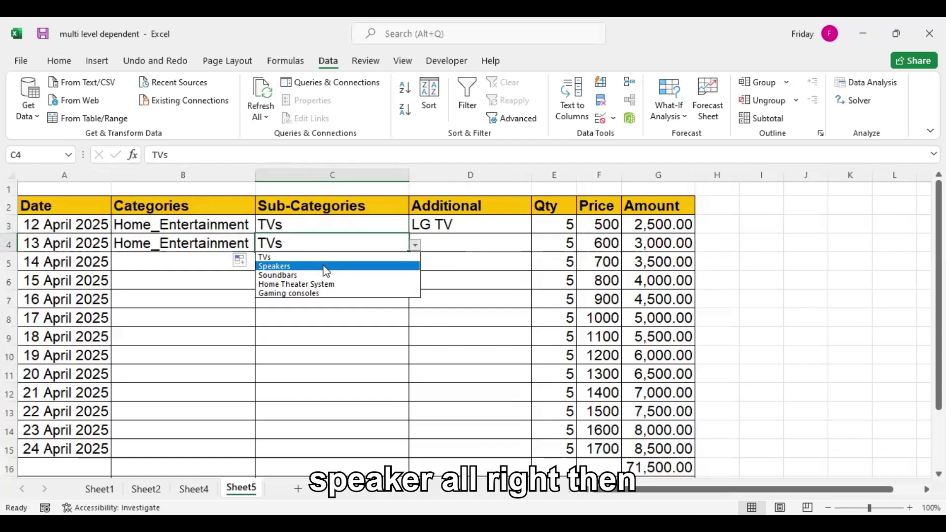
{"action": "left_click", "coordinate": [326, 266]}
- Copy the Additional drop-down from D3 down to D4 and choose LG Speaker in D4
{"action": "left_click", "coordinate": [494, 231]}
{"action": "left_click_drag", "start_coordinate": [530, 233], "coordinate": [513, 249]}
{"action": "left_click", "coordinate": [537, 244]}
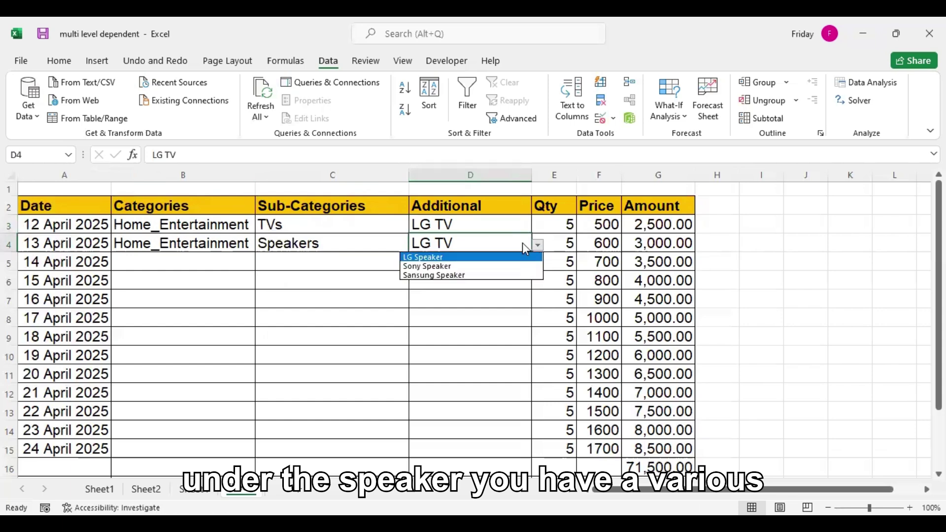
{"action": "left_click", "coordinate": [442, 255]}
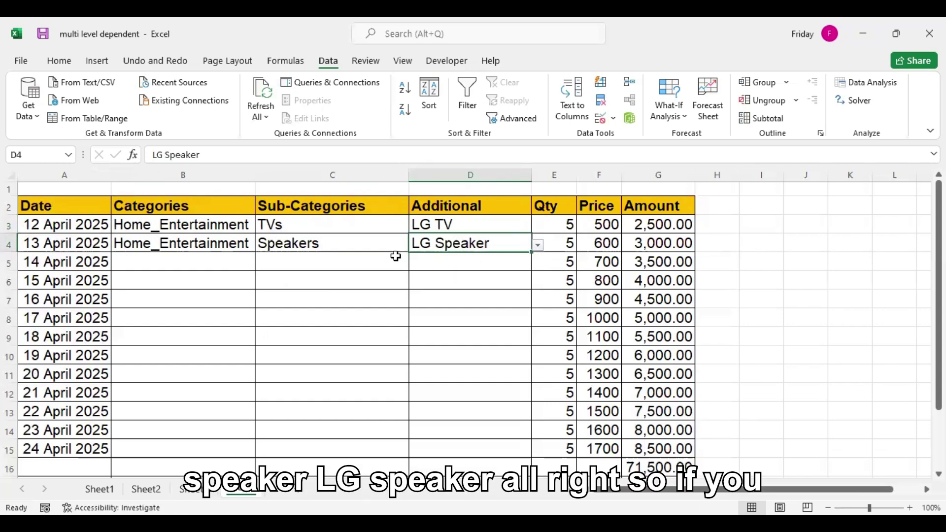
- Review the category, additional item, date, quantity, price and amount cells in the first table rows
{"action": "left_click", "coordinate": [167, 243]}
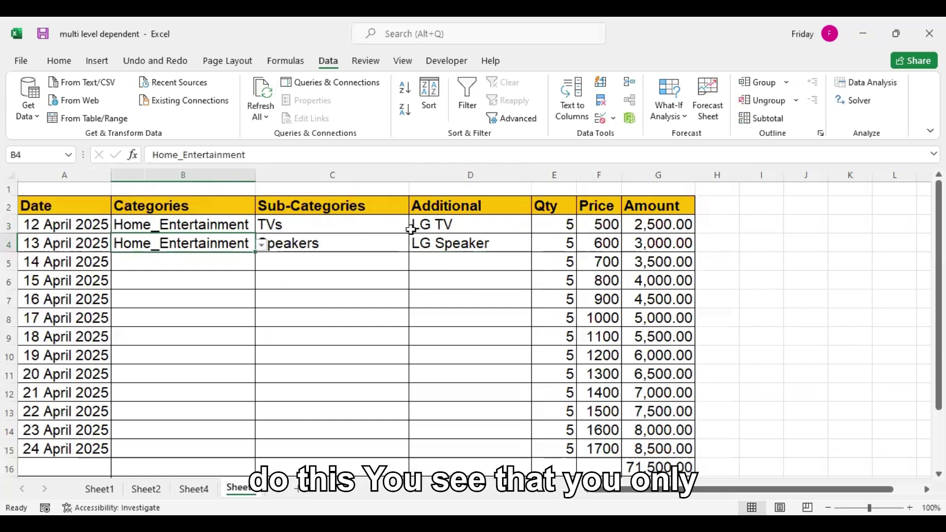
{"action": "left_click", "coordinate": [529, 219]}
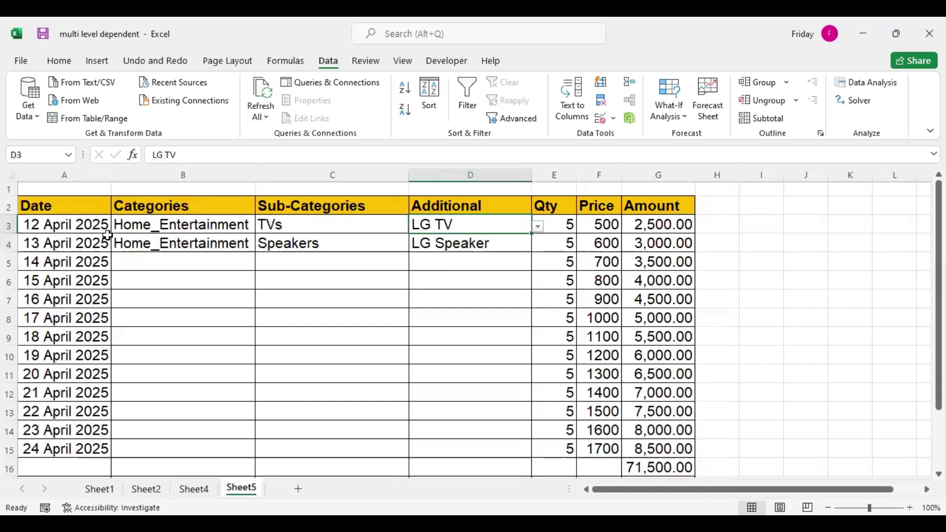
{"action": "left_click_drag", "start_coordinate": [84, 226], "coordinate": [84, 261]}
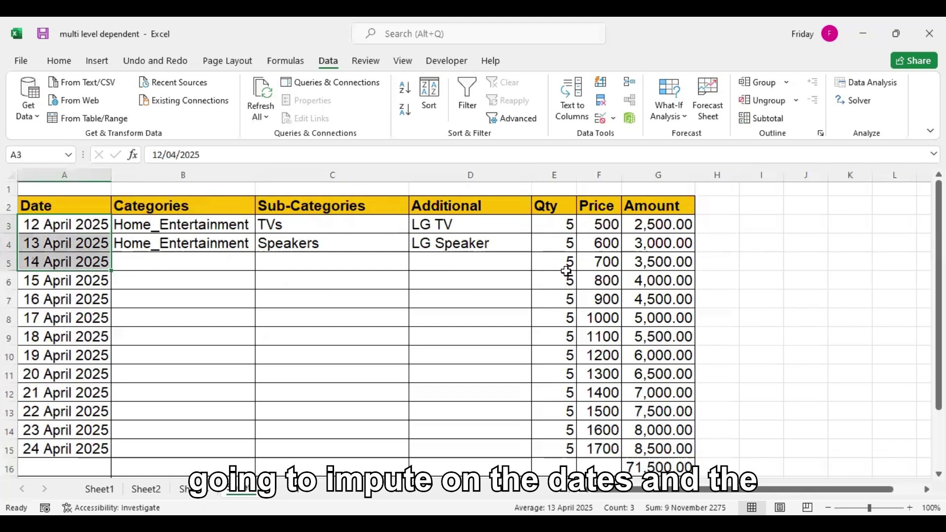
{"action": "left_click", "coordinate": [562, 222]}
{"action": "left_click", "coordinate": [604, 223]}
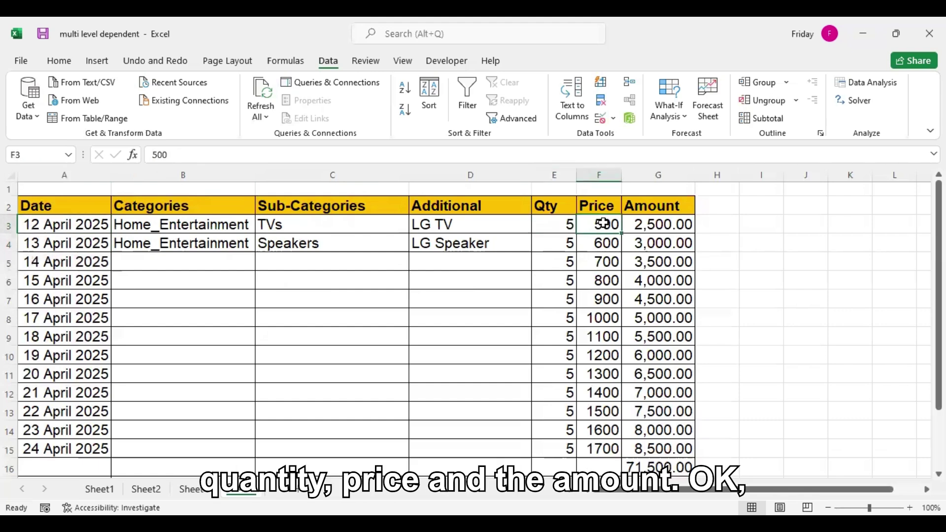
{"action": "left_click", "coordinate": [643, 224]}
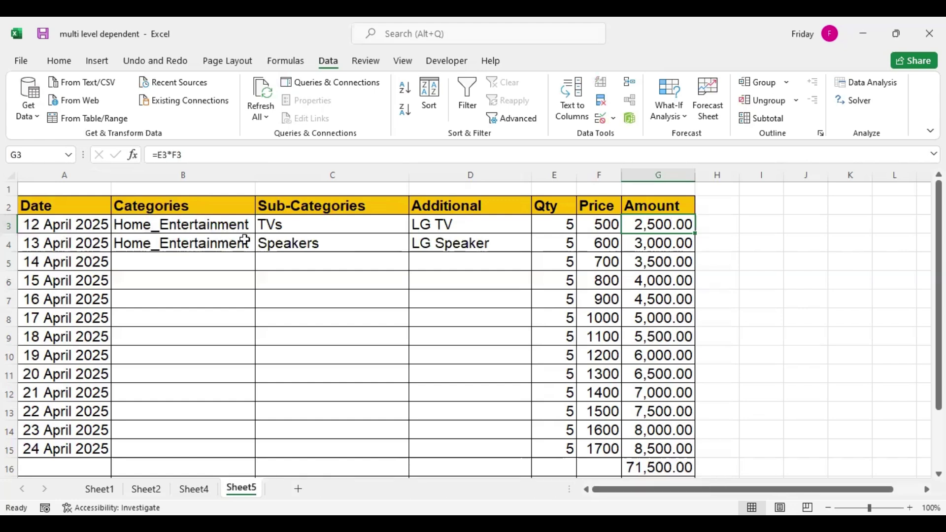
- Compare the source lists on Sheet4 with the category, sub-category and additional cells in row 3 of the Sheet5 sales table
{"action": "left_click", "coordinate": [193, 490]}
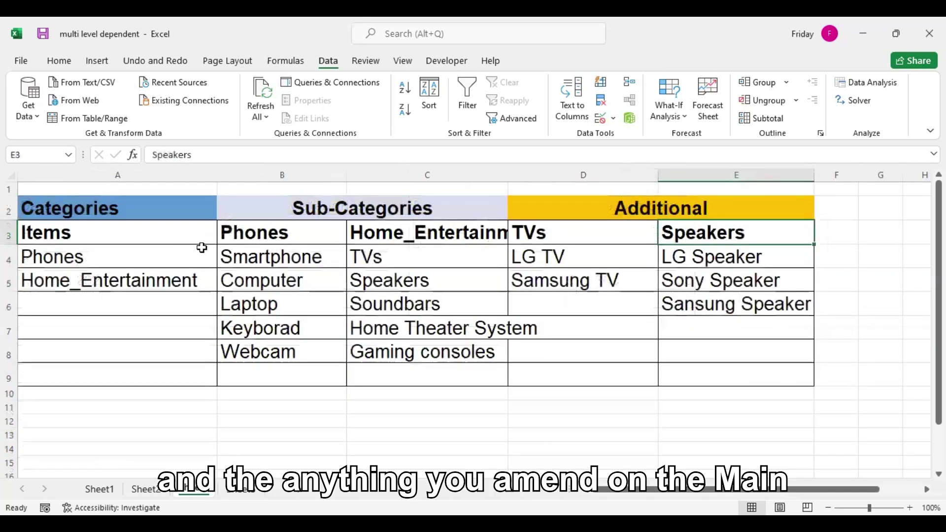
{"action": "left_click", "coordinate": [240, 490]}
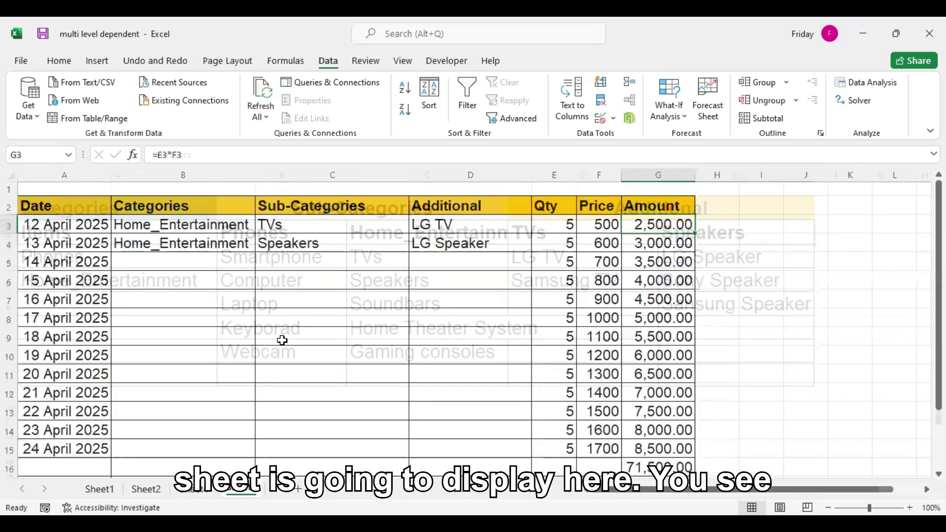
{"action": "left_click", "coordinate": [354, 224]}
{"action": "left_click", "coordinate": [199, 224]}
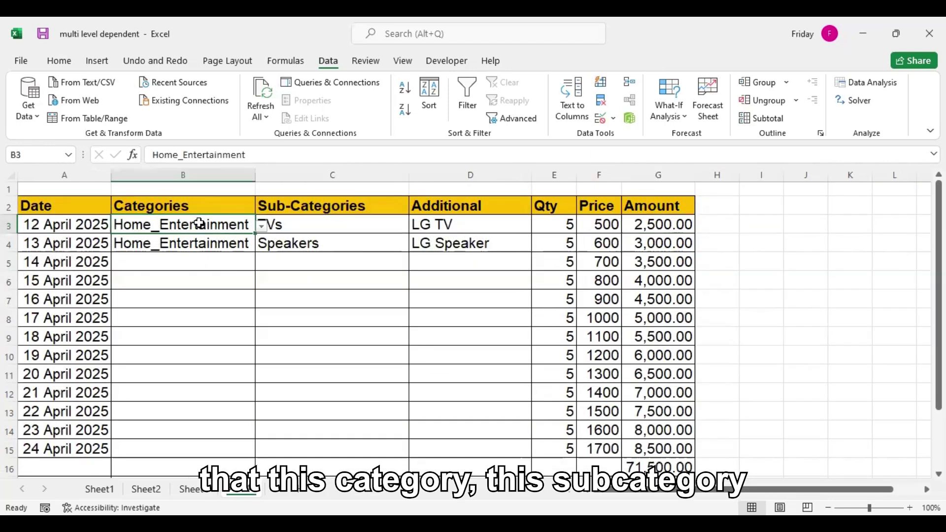
{"action": "left_click", "coordinate": [298, 220]}
{"action": "left_click", "coordinate": [190, 218]}
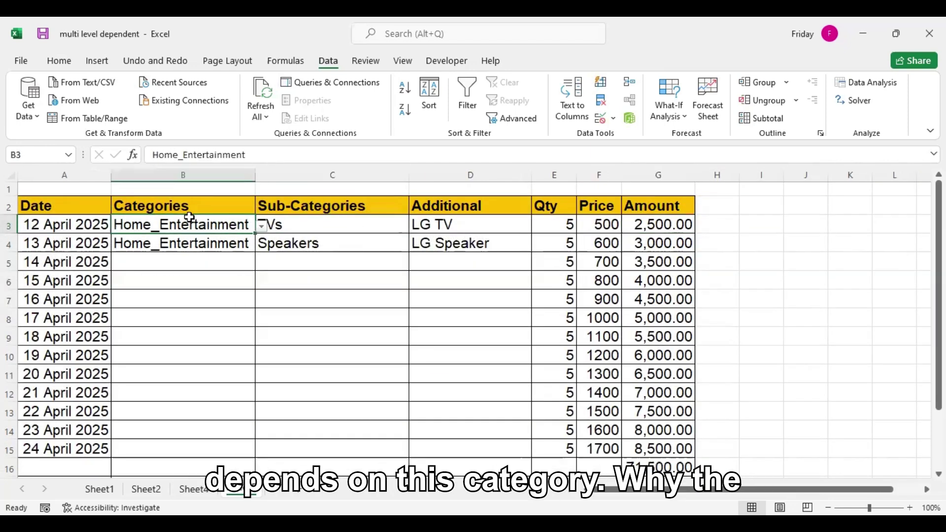
{"action": "left_click", "coordinate": [459, 222]}
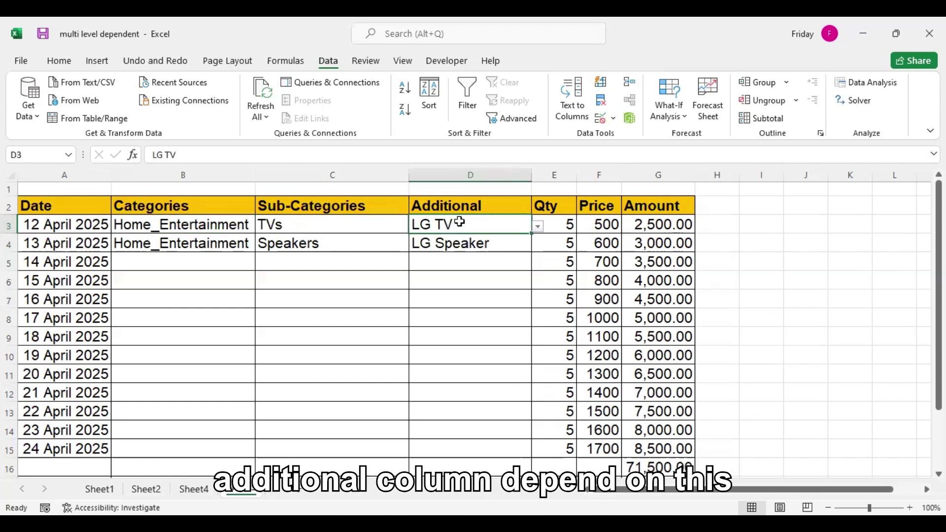
{"action": "left_click", "coordinate": [356, 224]}
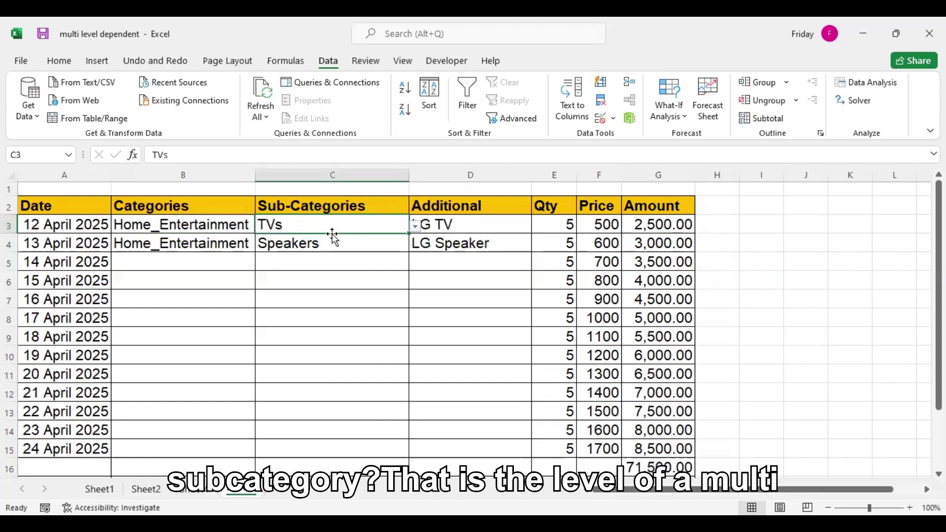